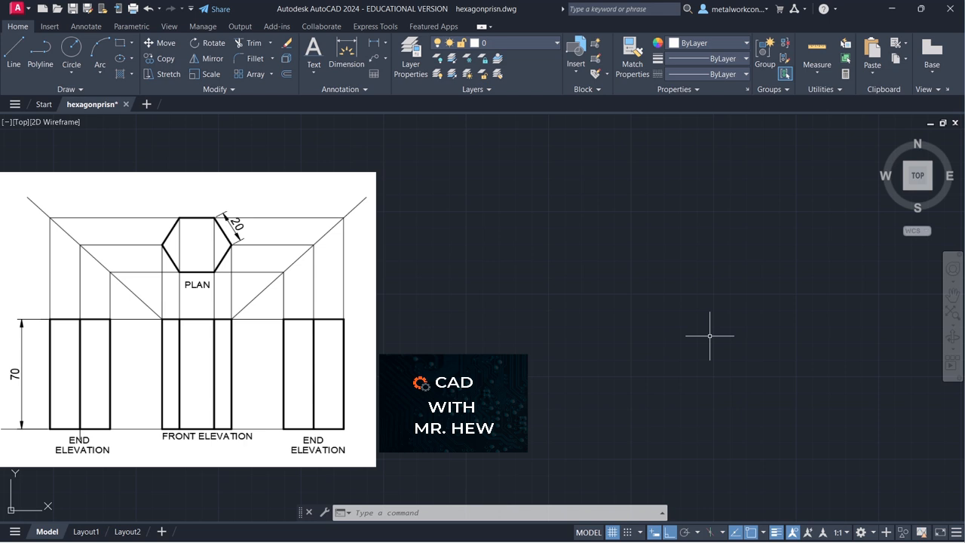
{"action": "left_click", "coordinate": [16, 51]}
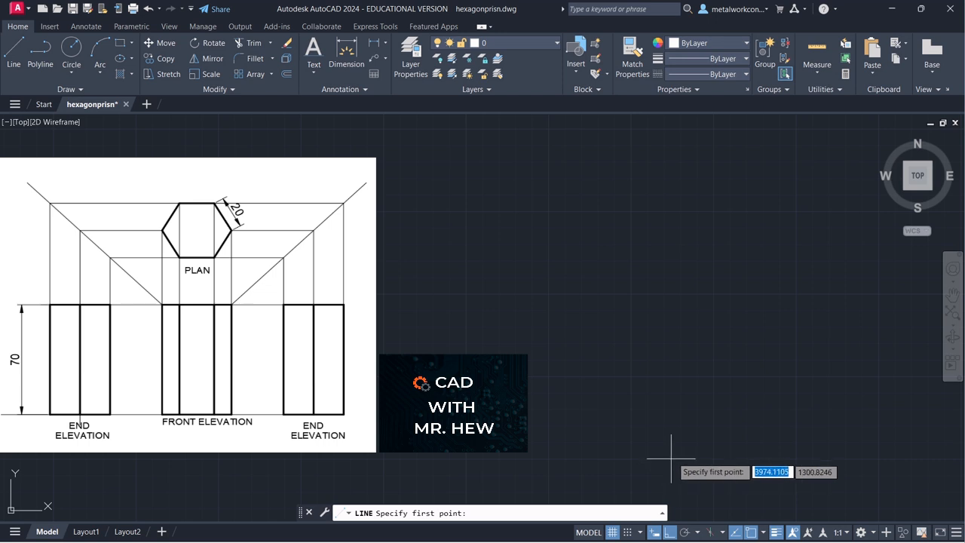
{"action": "left_click", "coordinate": [628, 532]}
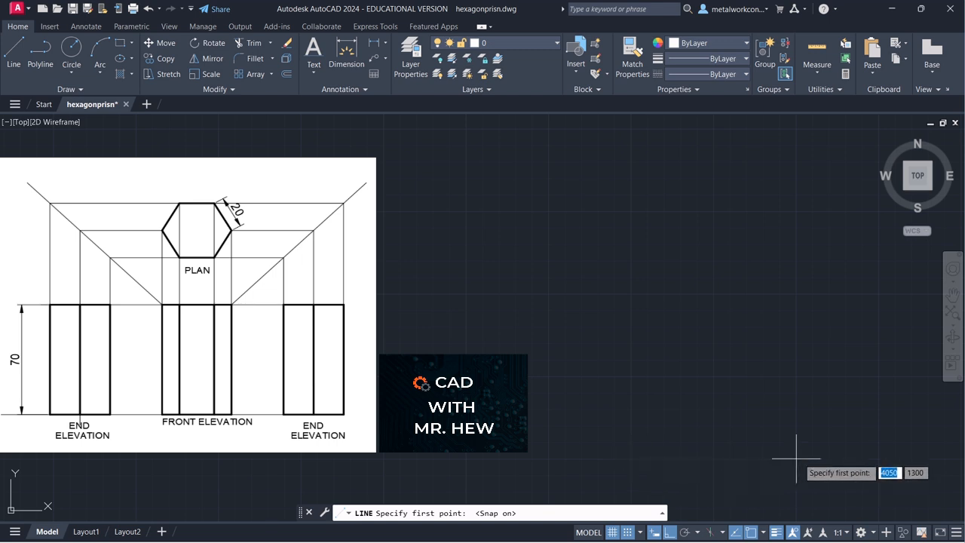
{"action": "key", "text": "Escape"}
{"action": "key", "text": "Escape"}
Draw a 20-unit horizontal line with grid snap on, starting at 4050,1300, as the hexagon's bottom edge
{"action": "key", "text": "space"}
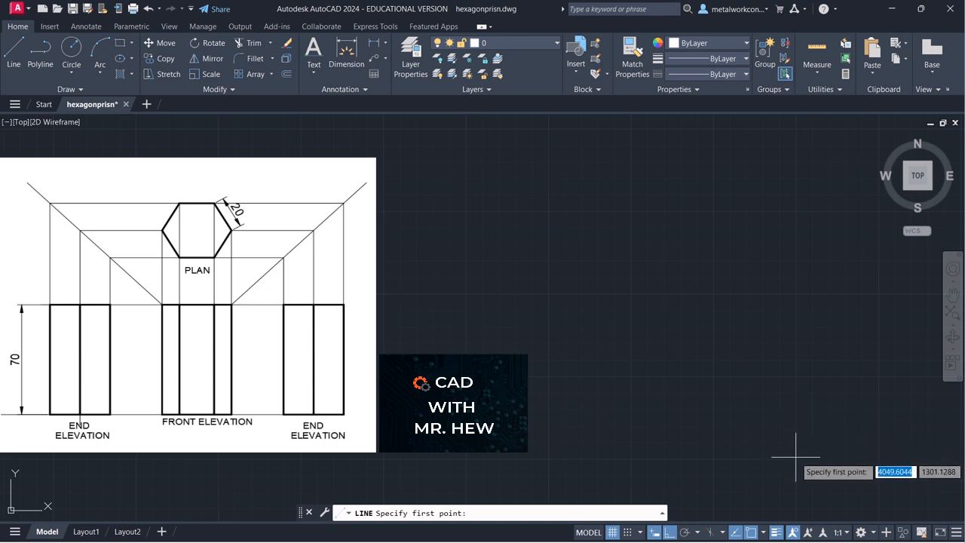
{"action": "left_click", "coordinate": [628, 534]}
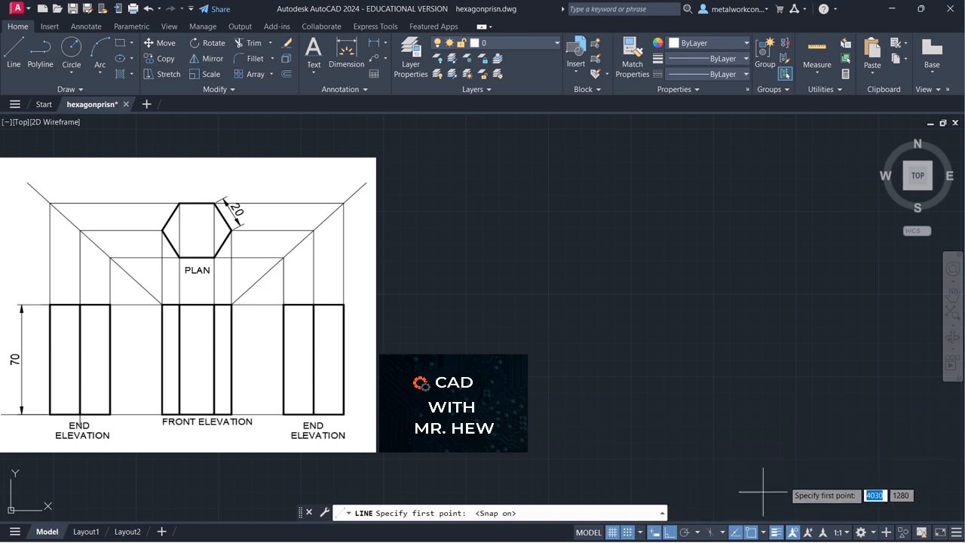
{"action": "left_click", "coordinate": [796, 458]}
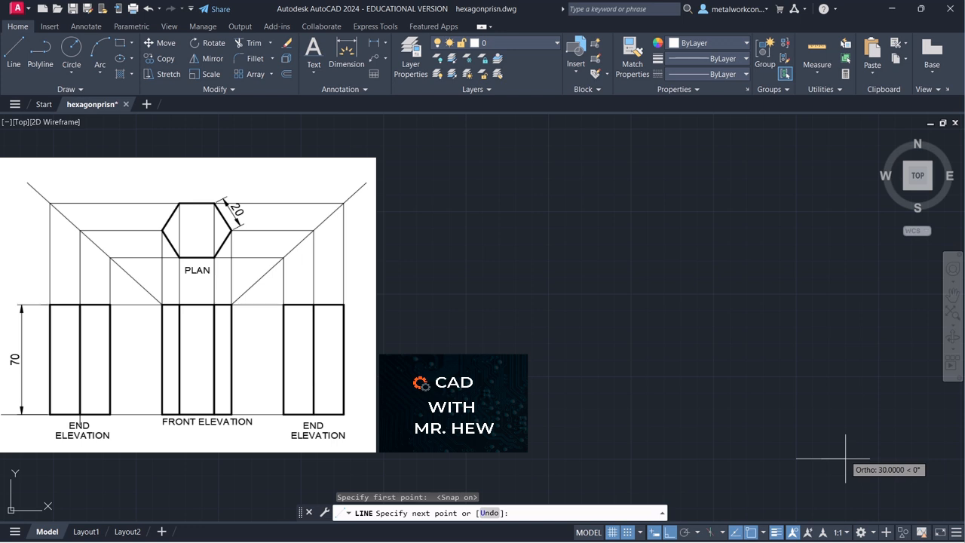
{"action": "type", "text": "20"}
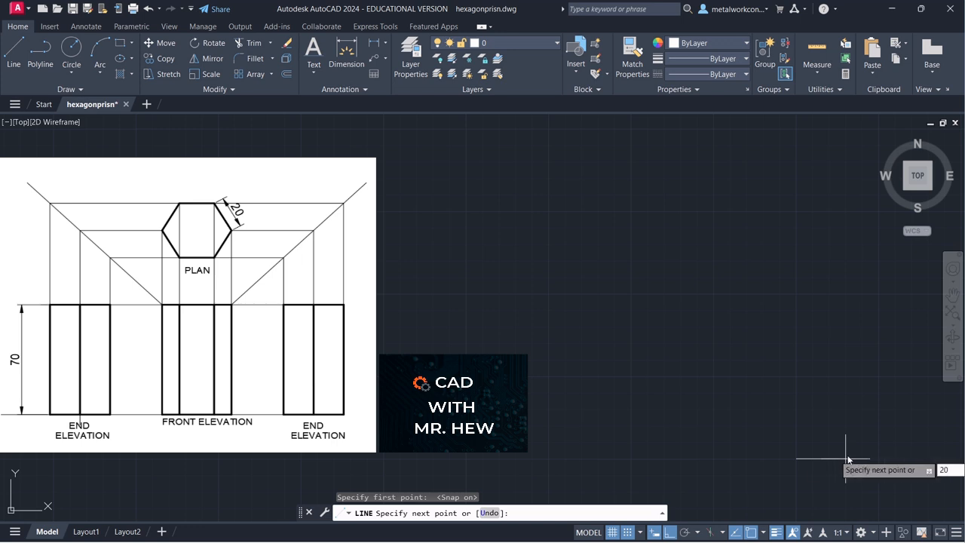
{"action": "key", "text": "Return"}
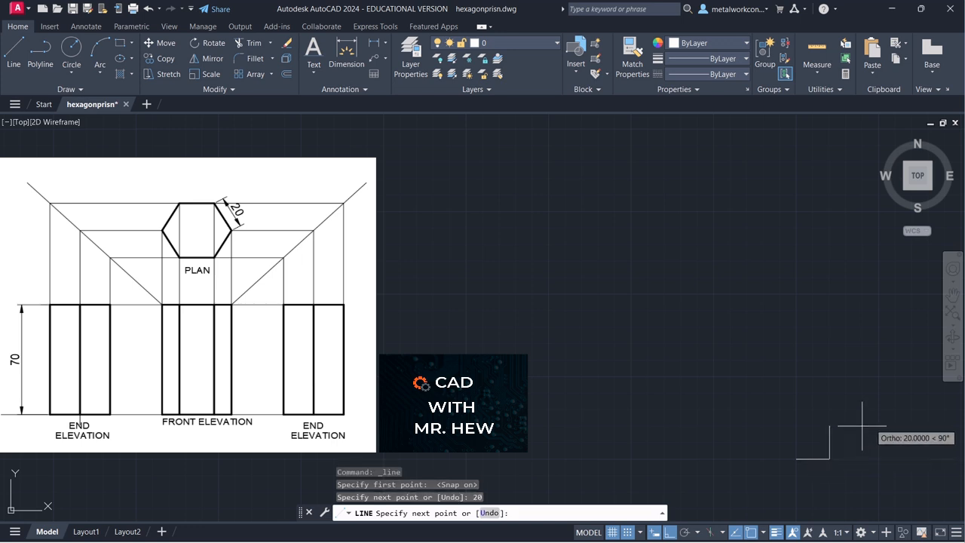
{"action": "key", "text": "Return"}
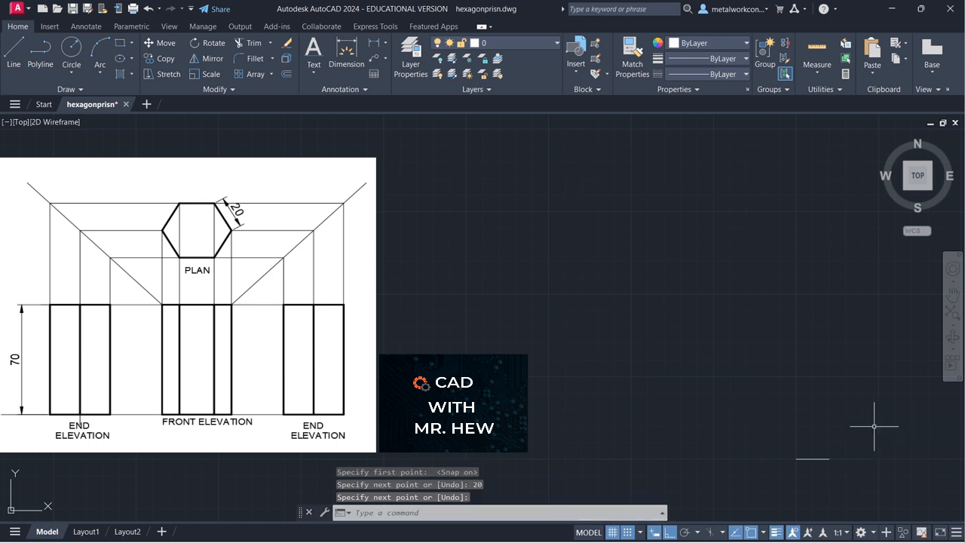
With ortho off, draw a 20-unit line at 60° from the bottom edge's right end as the hexagon's lower right side
{"action": "left_click", "coordinate": [21, 50]}
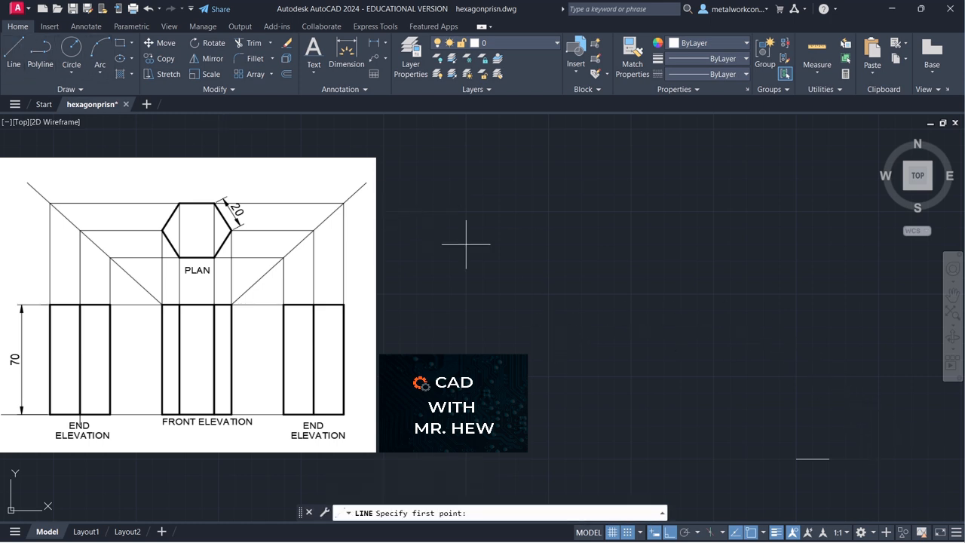
{"action": "left_click", "coordinate": [829, 458]}
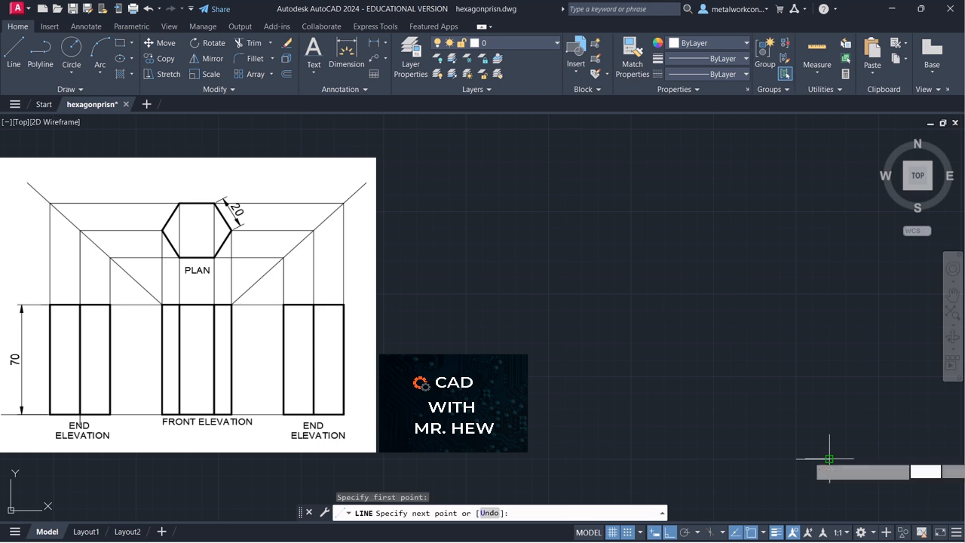
{"action": "left_click", "coordinate": [670, 534]}
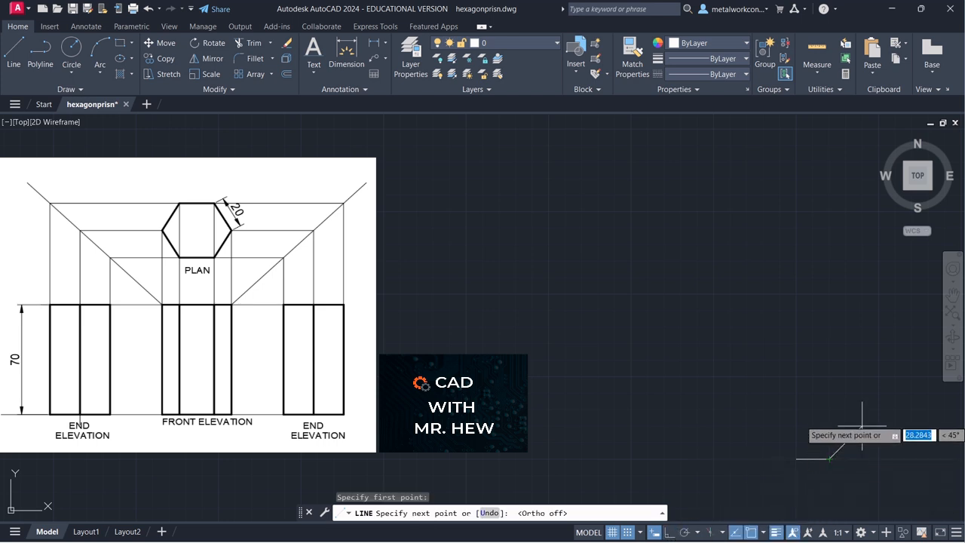
{"action": "type", "text": "0"}
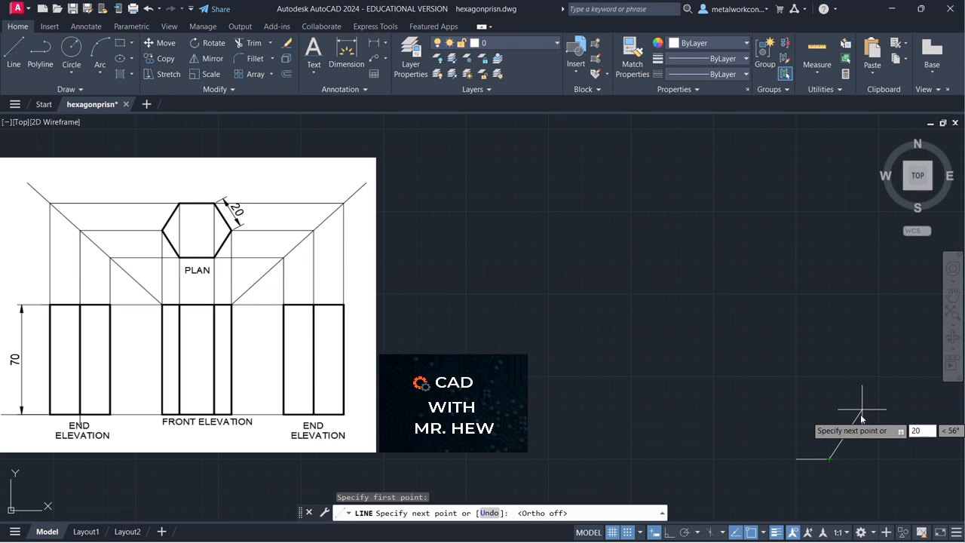
{"action": "key", "text": "Tab"}
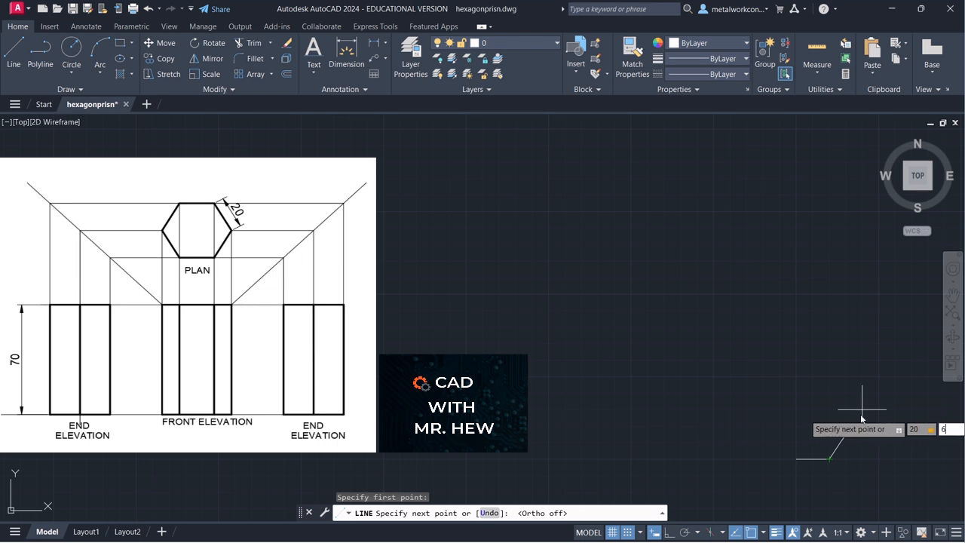
{"action": "key", "text": "Return"}
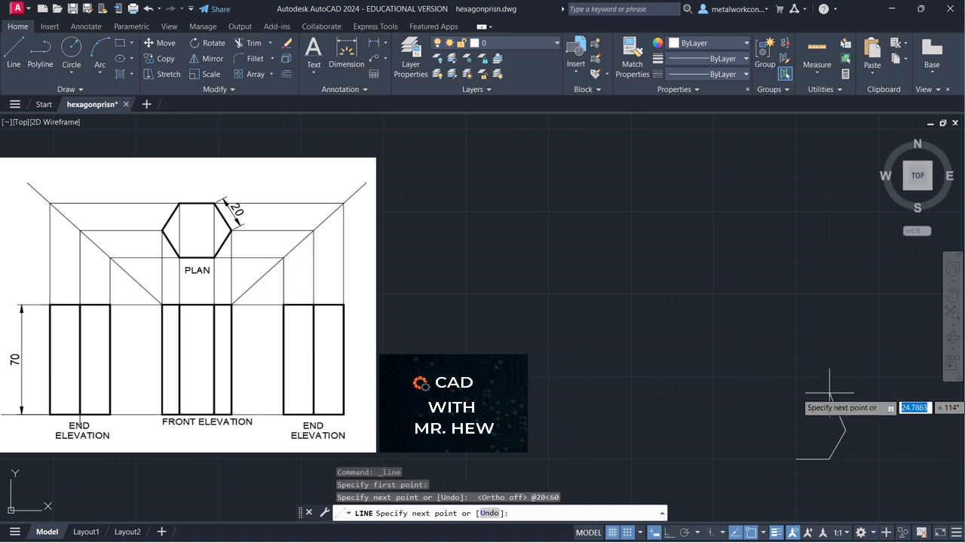
Continue the hexagon with a 20-unit side at 120° and, with ortho on, a 20-unit horizontal top edge running left
{"action": "type", "text": "@"}
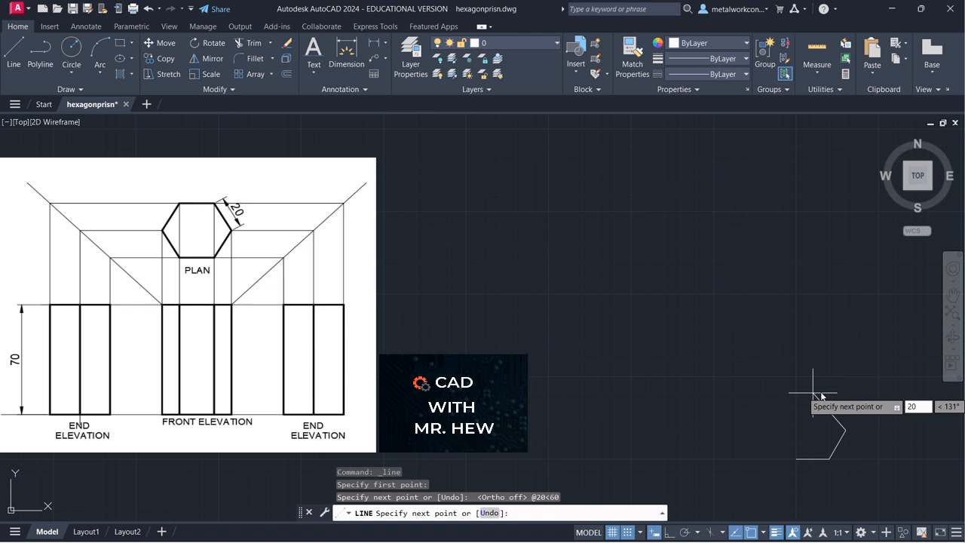
{"action": "key", "text": "Tab"}
{"action": "type", "text": "1"}
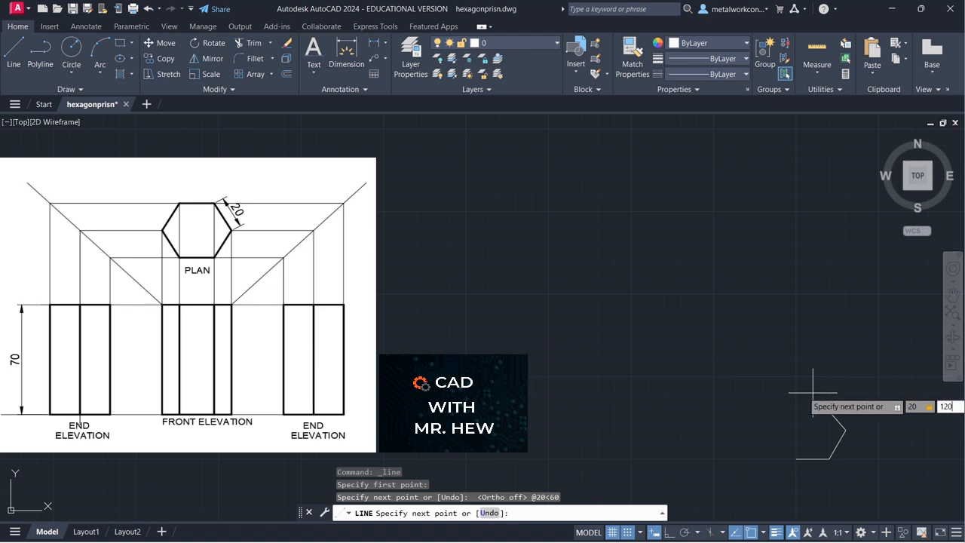
{"action": "key", "text": "Return"}
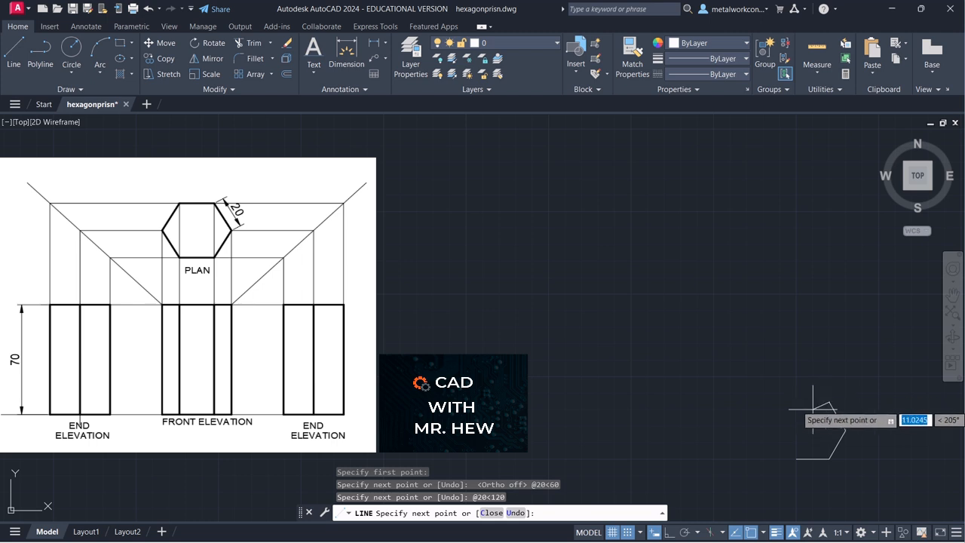
{"action": "scroll", "coordinate": [813, 391], "scroll_direction": "up", "scroll_amount": 2}
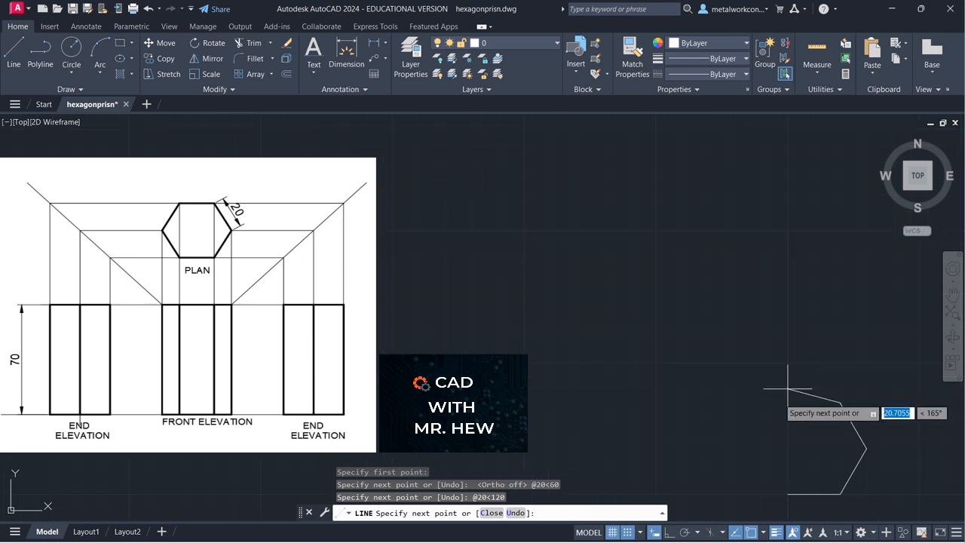
{"action": "key", "text": "F8"}
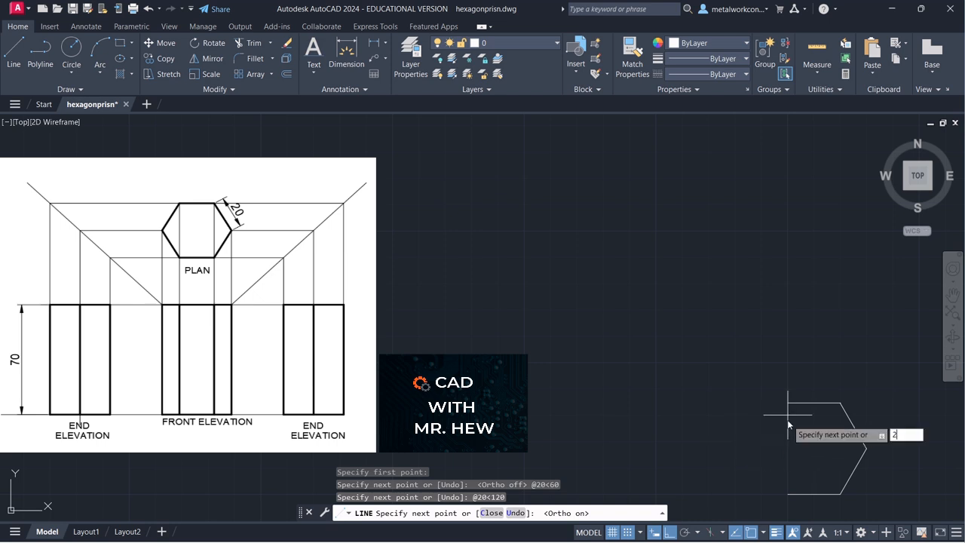
{"action": "type", "text": "20"}
{"action": "key", "text": "Return"}
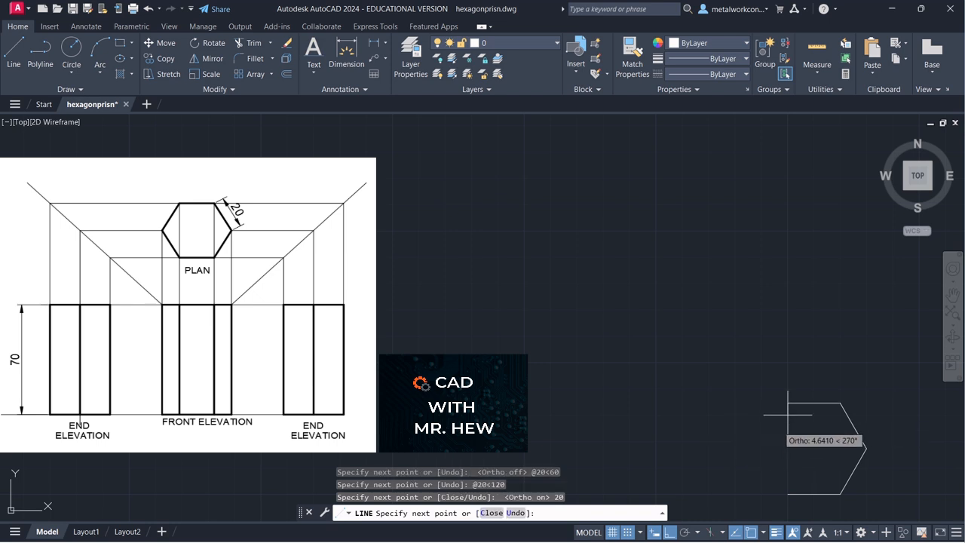
With ortho off, close the hexagon with a 20-unit side at 240° and a 20-unit side at 300°
{"action": "left_click", "coordinate": [670, 533]}
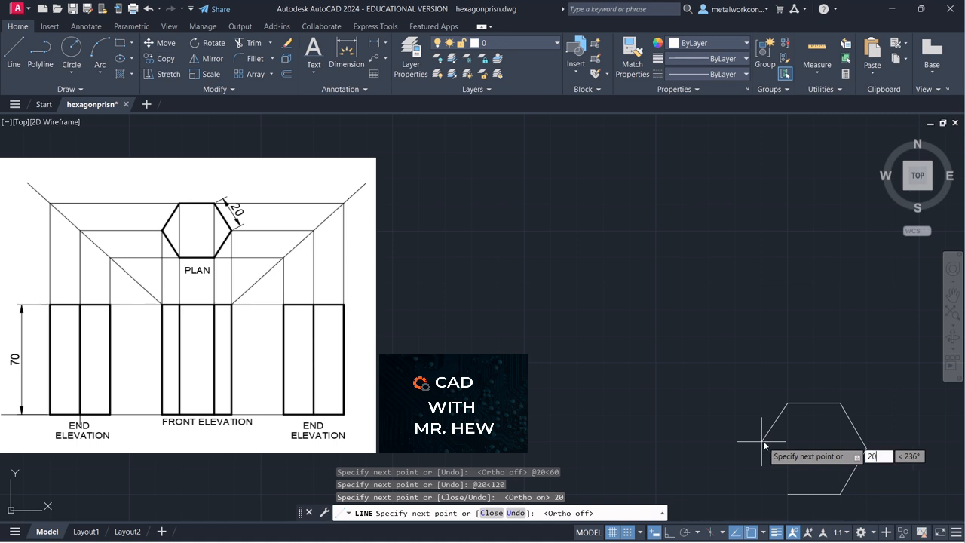
{"action": "key", "text": "Tab"}
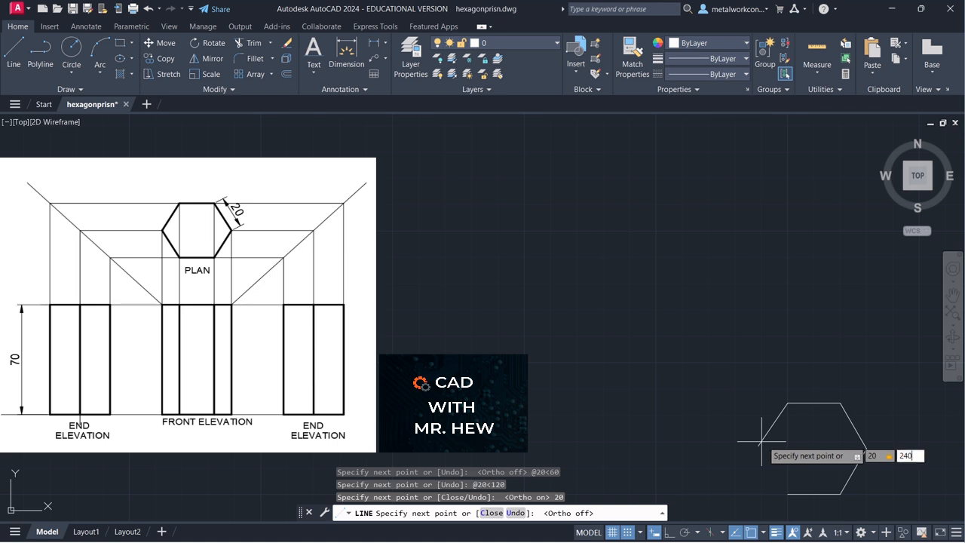
{"action": "type", "text": "240"}
{"action": "key", "text": "Return"}
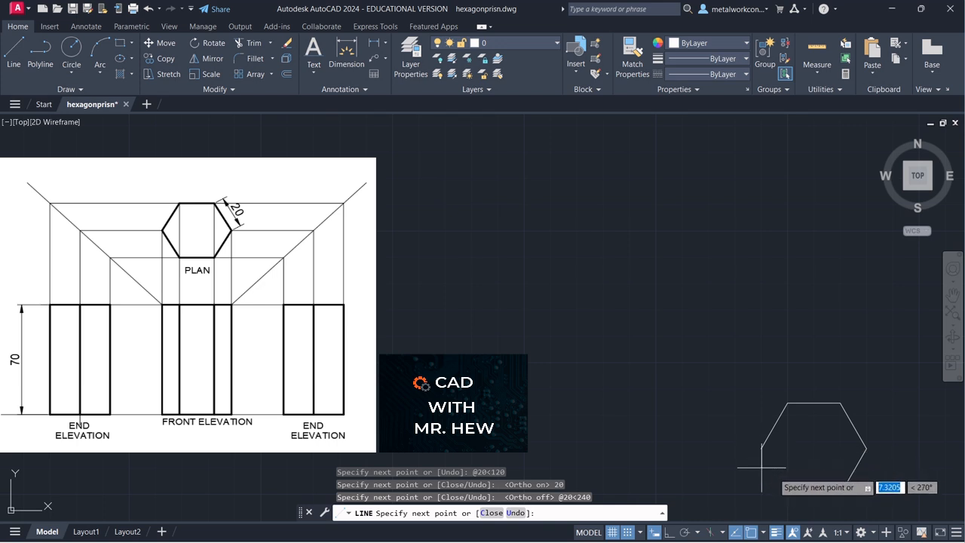
{"action": "type", "text": "20"}
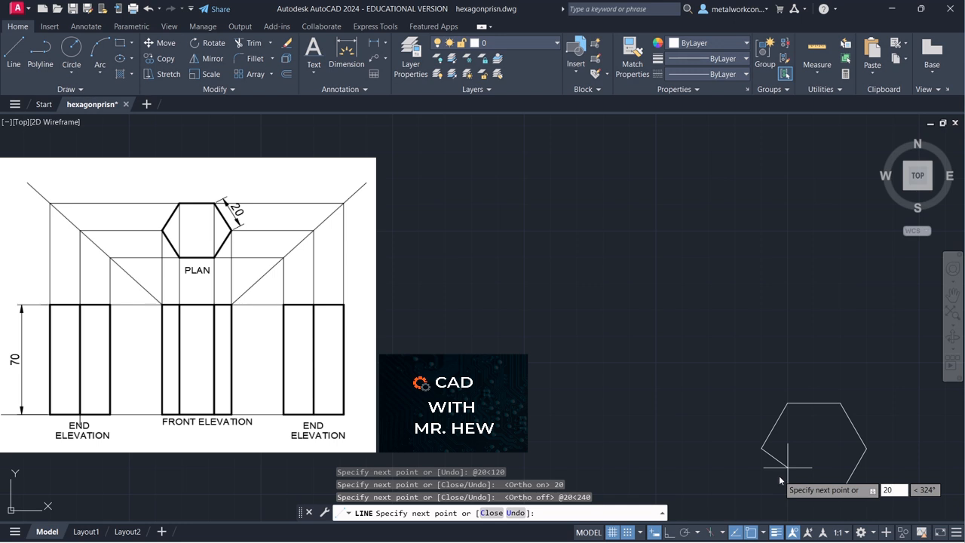
{"action": "key", "text": "Tab"}
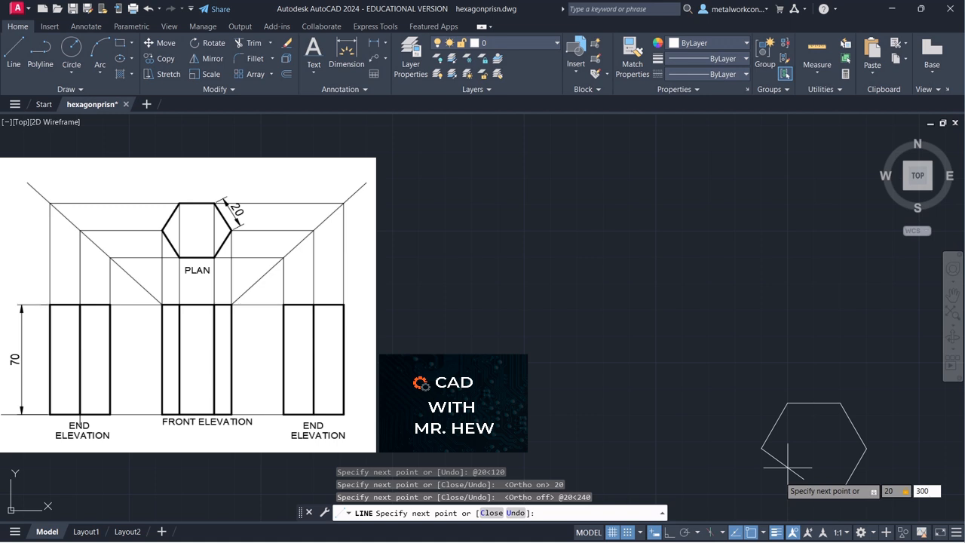
{"action": "type", "text": "300"}
{"action": "key", "text": "Return"}
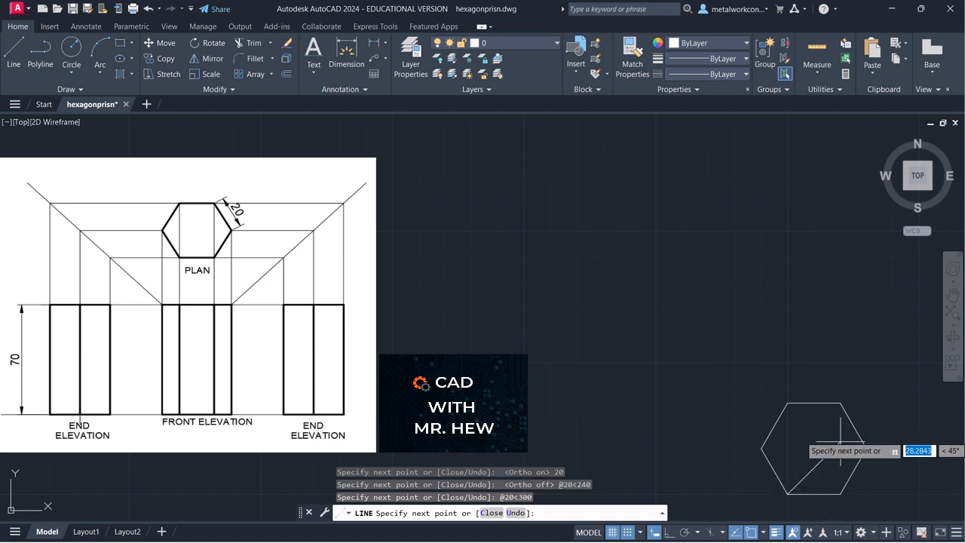
{"action": "key", "text": "Return"}
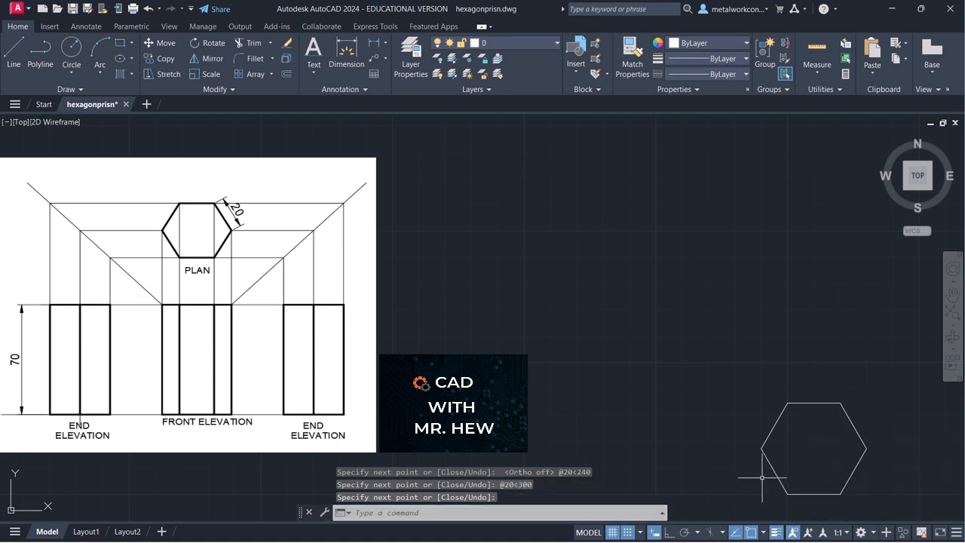
{"action": "type", "text": "dli"}
{"action": "key", "text": "Return"}
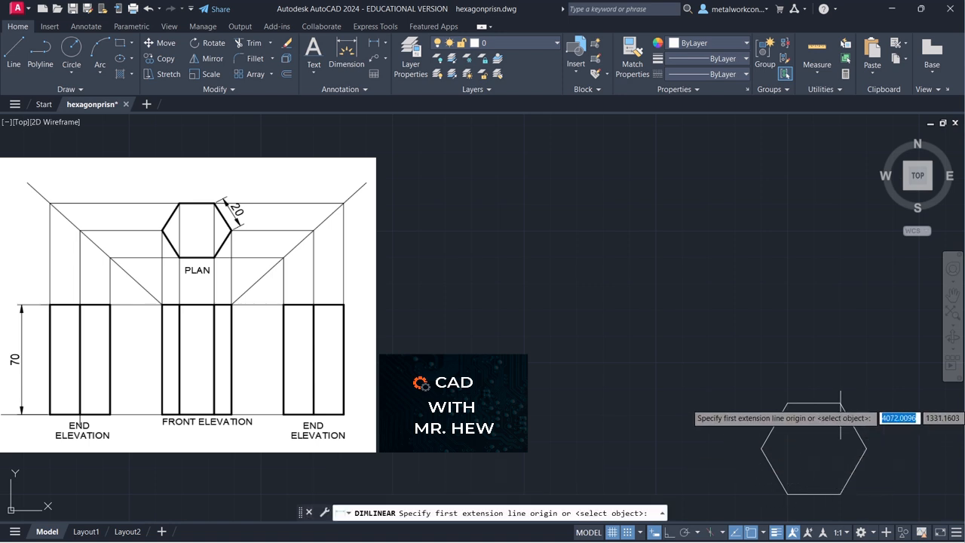
{"action": "key", "text": "Escape"}
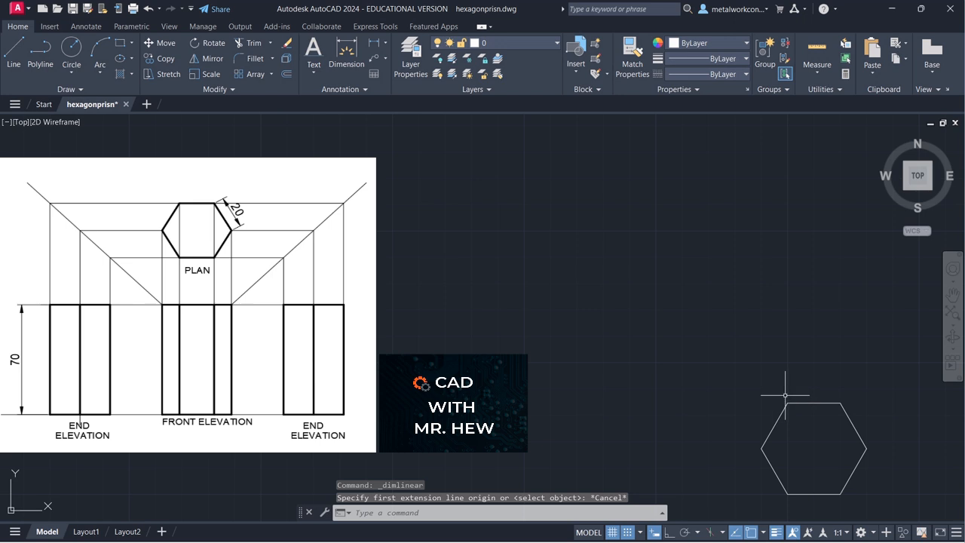
With grid snap off, draw a horizontal projection line about 17 units long to the right from the hexagon's upper right vertex
{"action": "left_click", "coordinate": [13, 56]}
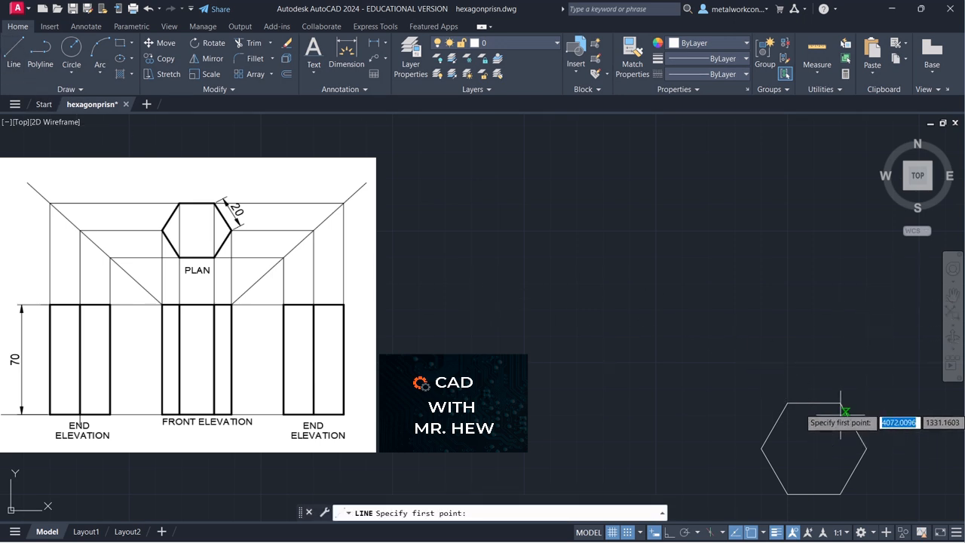
{"action": "left_click", "coordinate": [627, 531]}
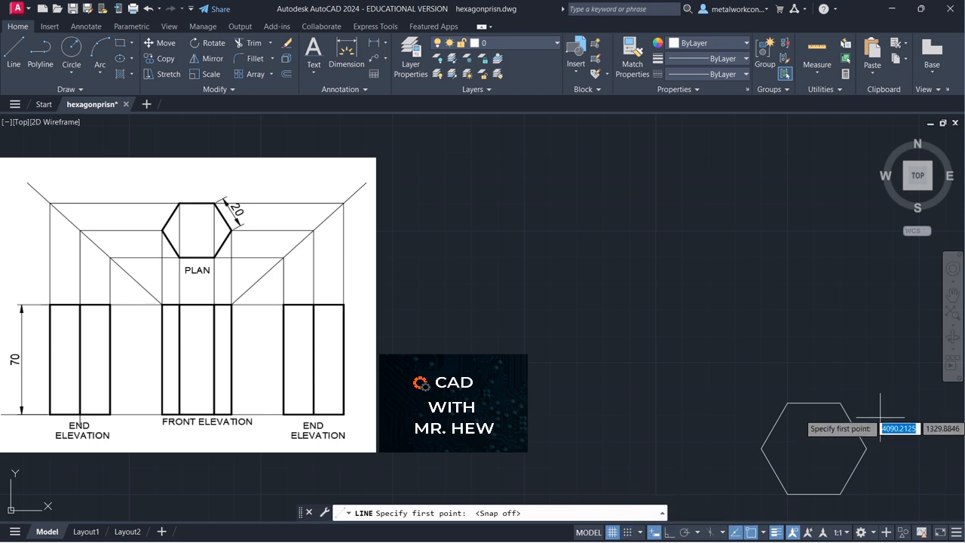
{"action": "left_click", "coordinate": [841, 403]}
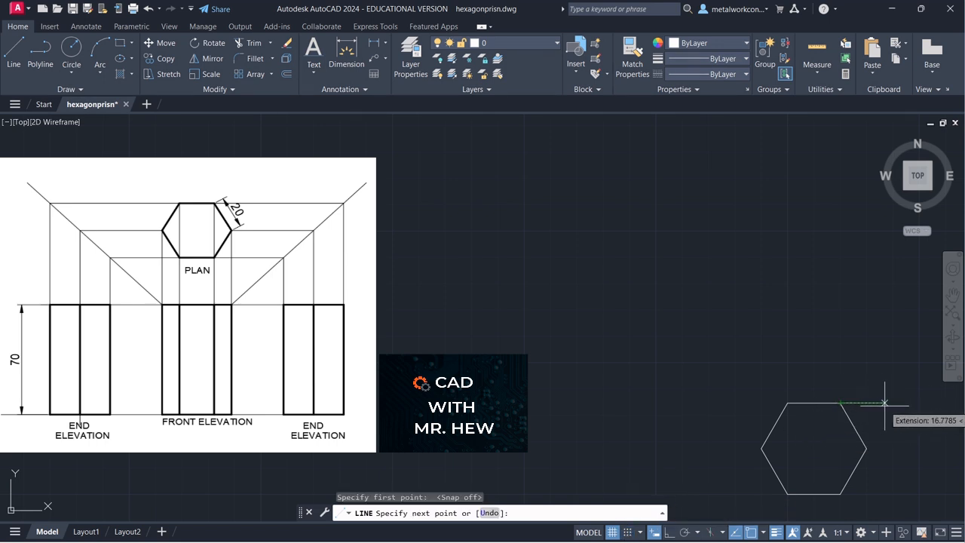
{"action": "left_click", "coordinate": [884, 403]}
{"action": "key", "text": "Return"}
Draw a vertical line upward from the hexagon's rightmost vertex, crossing the horizontal projection line, and turn ortho mode on
{"action": "key", "text": "Return"}
{"action": "left_click", "coordinate": [867, 448]}
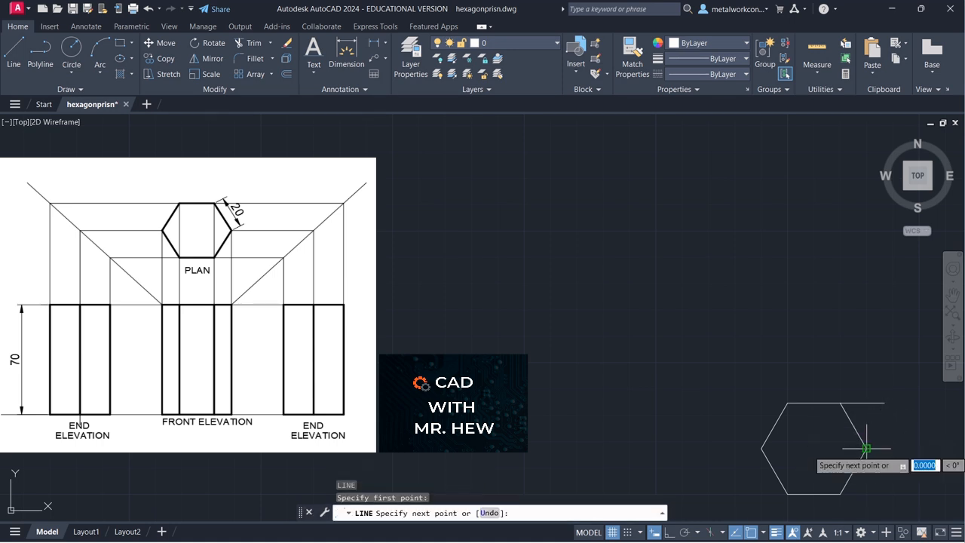
{"action": "left_click", "coordinate": [867, 392]}
{"action": "key", "text": "Return"}
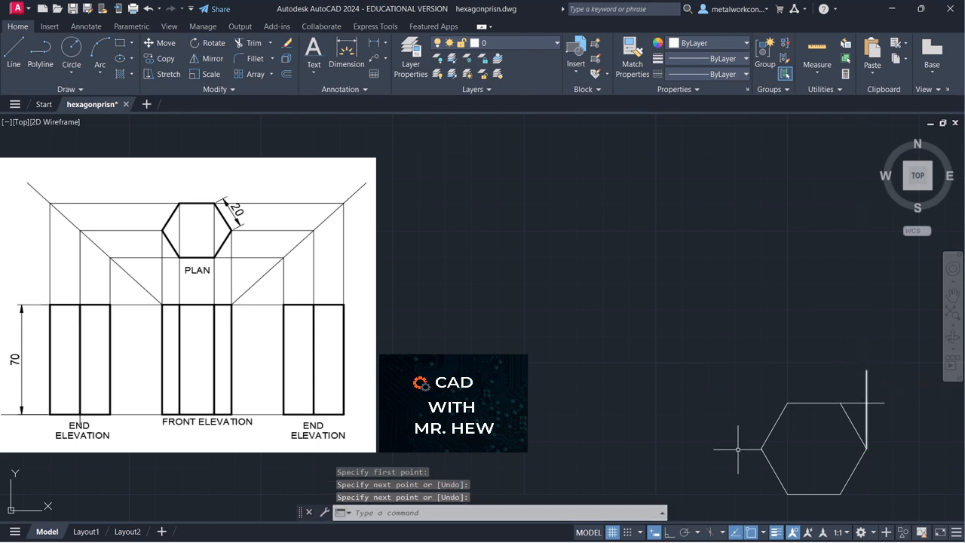
{"action": "left_click", "coordinate": [669, 532]}
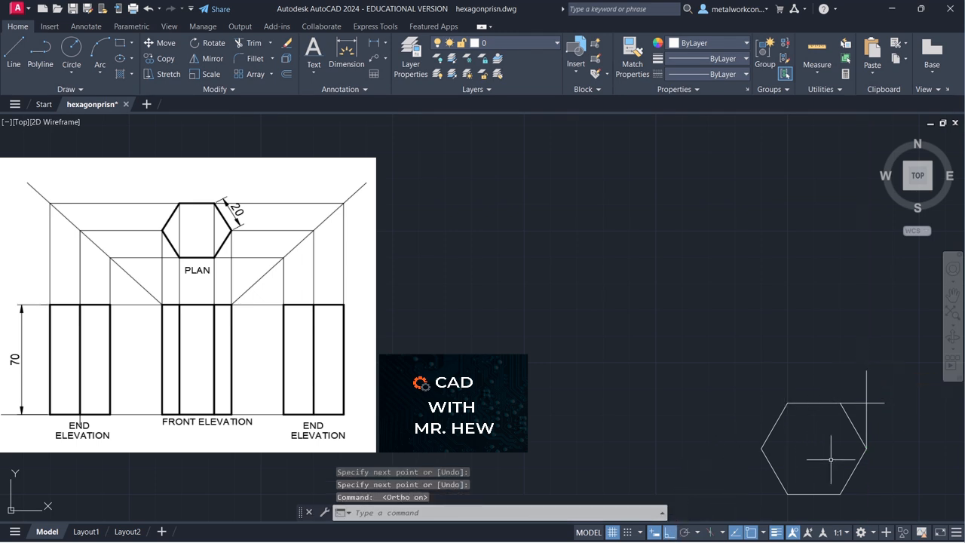
Draw a vertical line downward from the hexagon's rightmost vertex to just below the level of its bottom edge
{"action": "key", "text": "Return"}
{"action": "left_click", "coordinate": [867, 448]}
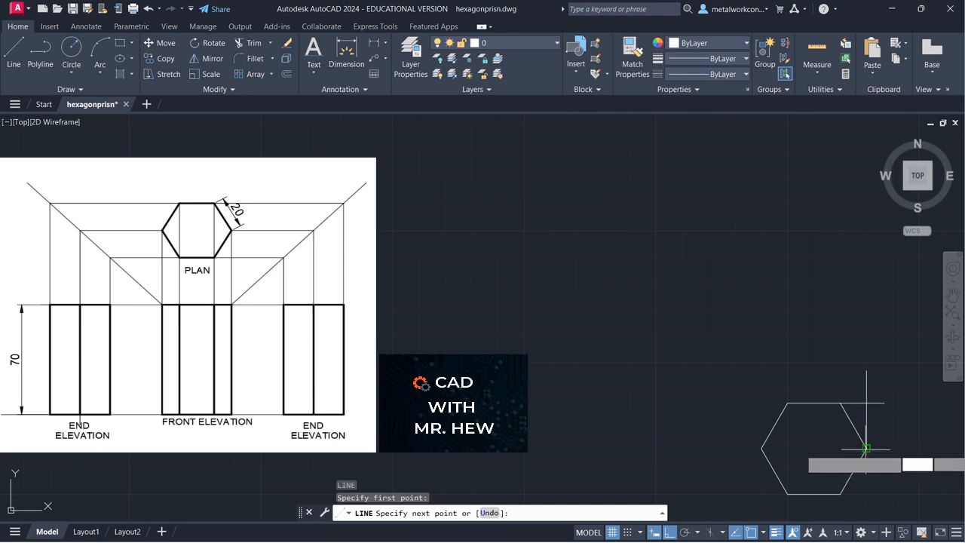
{"action": "left_click", "coordinate": [867, 496]}
{"action": "key", "text": "Return"}
Try to draw a line from the right vertical line's lower end to the hexagon's lower right vertex, and undo it
{"action": "key", "text": "Return"}
{"action": "left_click", "coordinate": [867, 496]}
{"action": "left_click", "coordinate": [841, 494]}
{"action": "key", "text": "Return"}
{"action": "type", "text": "]"}
{"action": "key", "text": "Return"}
{"action": "left_click", "coordinate": [148, 9]}
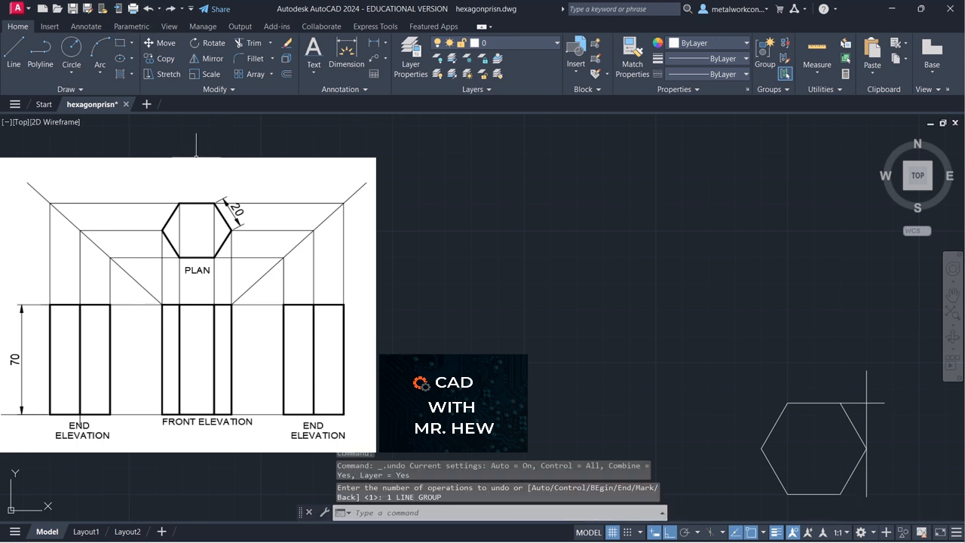
Draw a horizontal line to the right from the hexagon's lower right vertex, crossing the right vertical line
{"action": "left_click", "coordinate": [13, 53]}
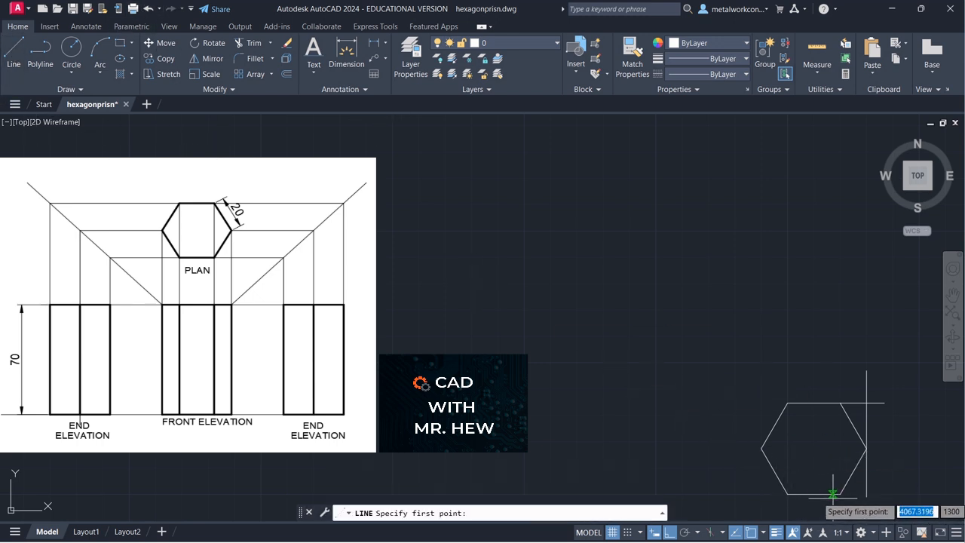
{"action": "left_click", "coordinate": [866, 496]}
{"action": "left_click", "coordinate": [893, 494]}
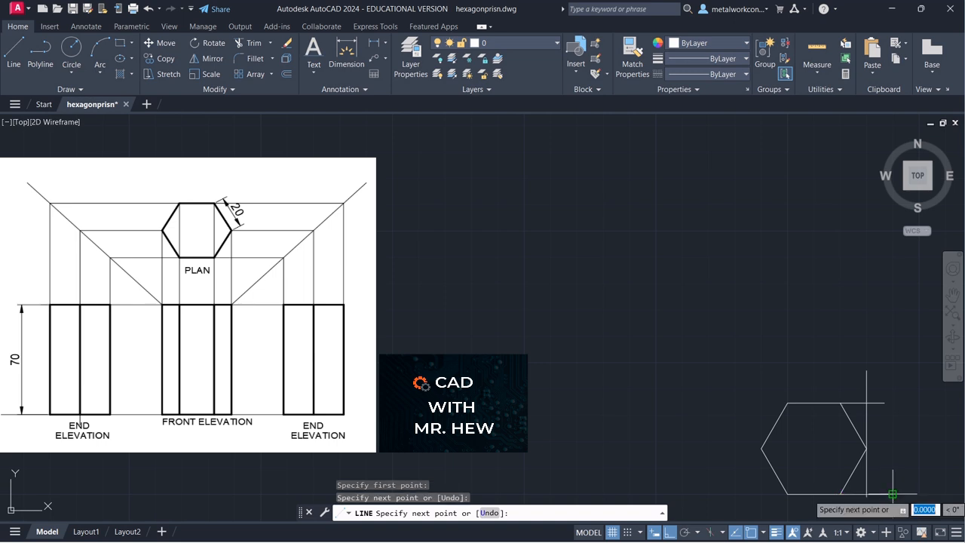
{"action": "key", "text": "Return"}
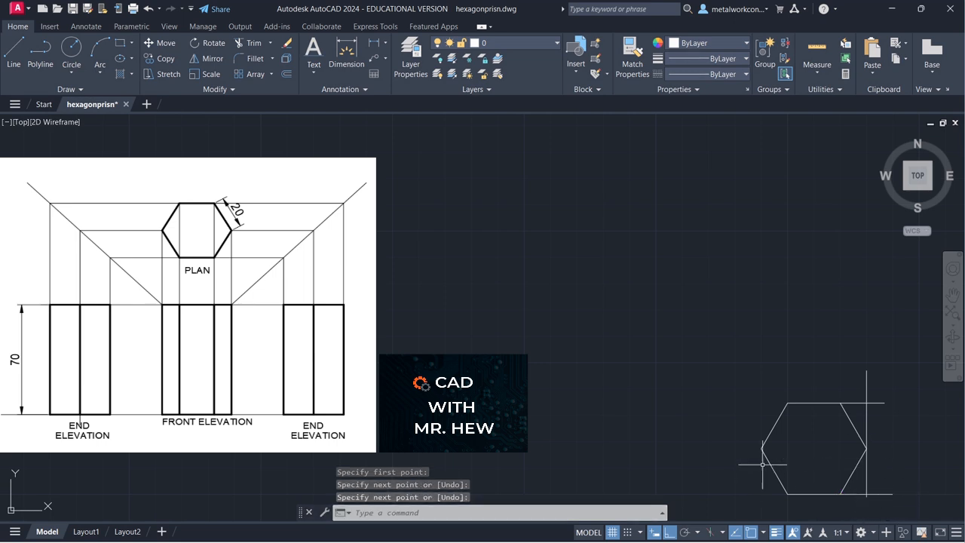
Draw a vertical line downward from the hexagon's leftmost vertex to just below the level of its bottom edge
{"action": "key", "text": "Return"}
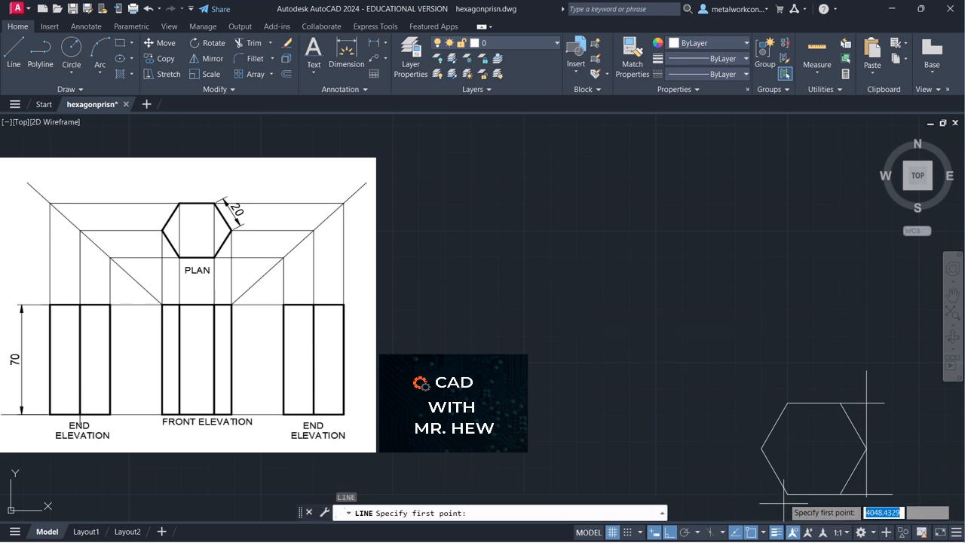
{"action": "left_click", "coordinate": [761, 447]}
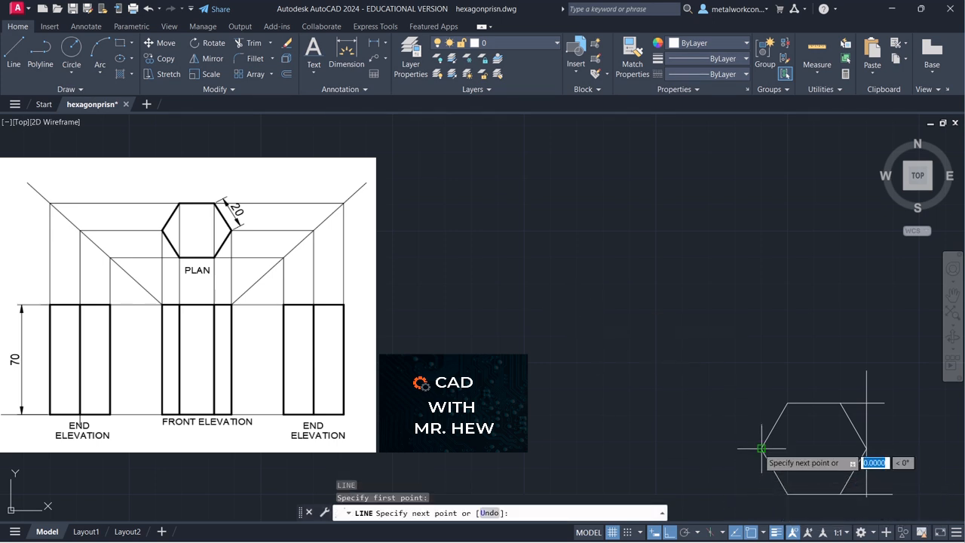
{"action": "left_click", "coordinate": [762, 506]}
{"action": "key", "text": "Return"}
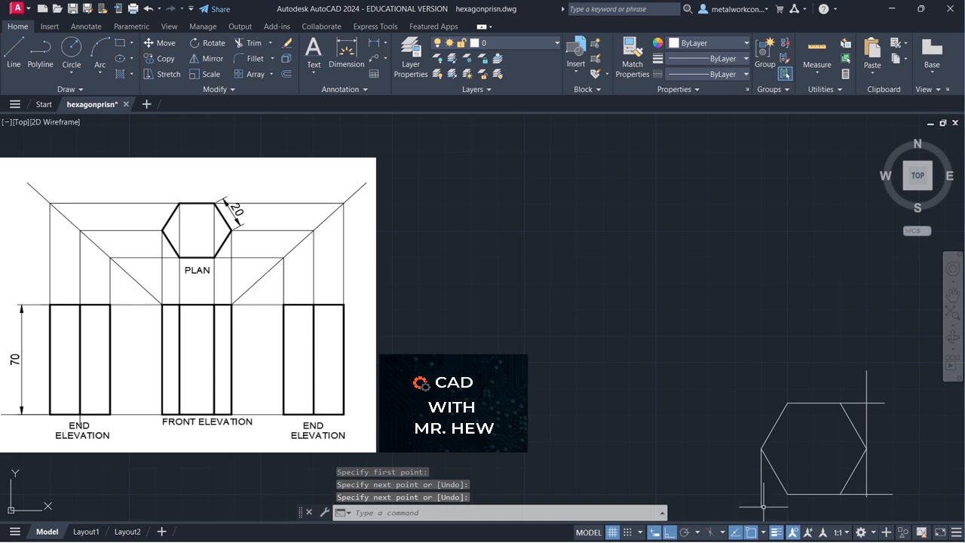
{"action": "key", "text": "Return"}
{"action": "left_click", "coordinate": [763, 506]}
{"action": "key", "text": "Return"}
{"action": "key", "text": "Return"}
{"action": "left_click", "coordinate": [788, 495]}
{"action": "key", "text": "Return"}
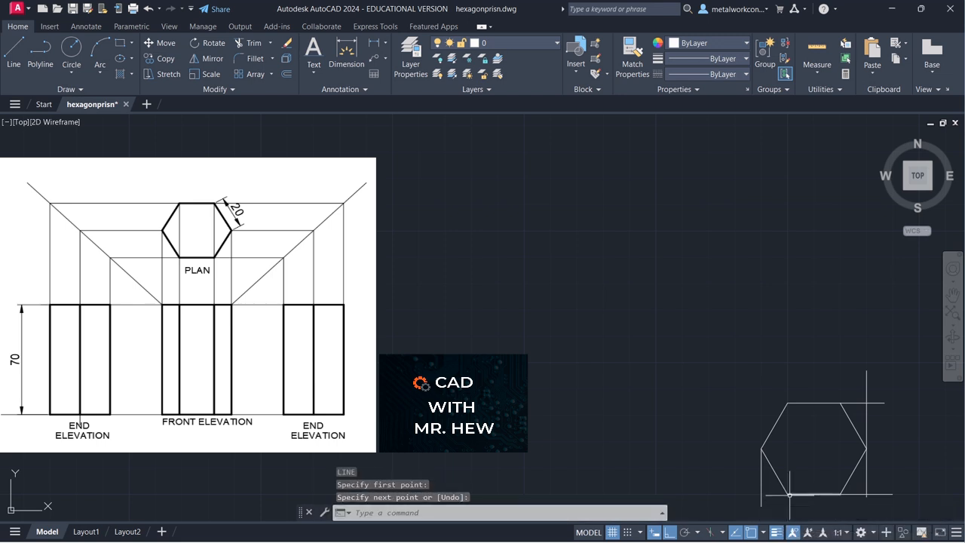
Draw a horizontal line from the hexagon's lower left vertex to the vertical line on its left side
{"action": "key", "text": "Return"}
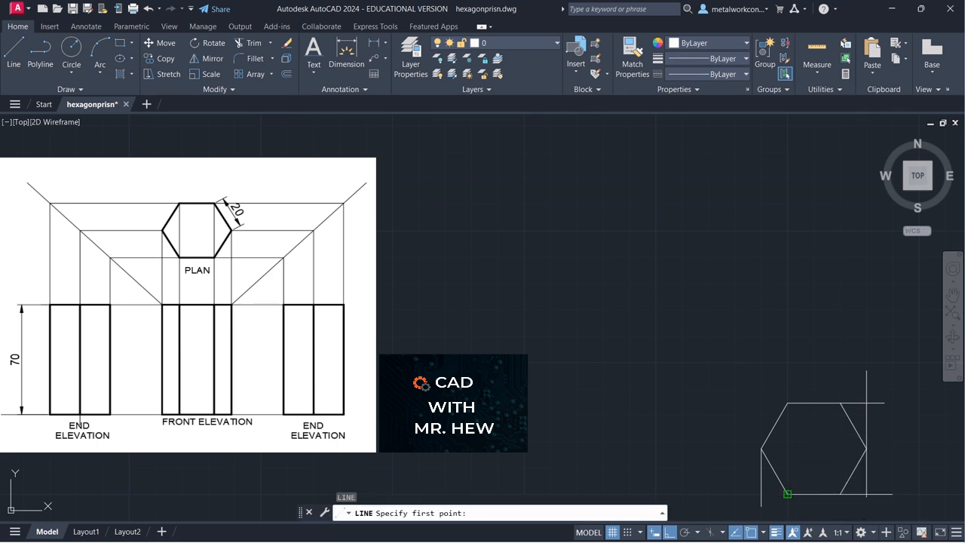
{"action": "left_click", "coordinate": [761, 494]}
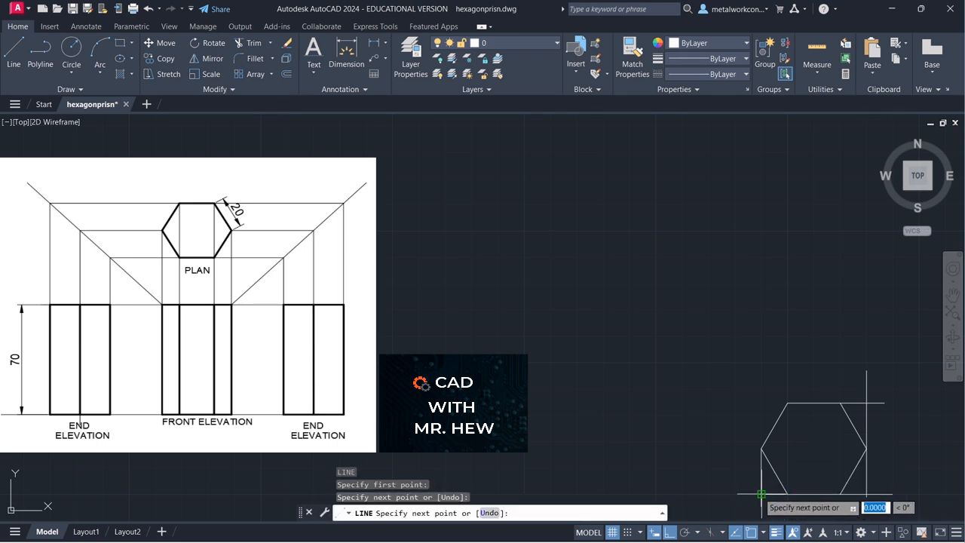
{"action": "key", "text": "Return"}
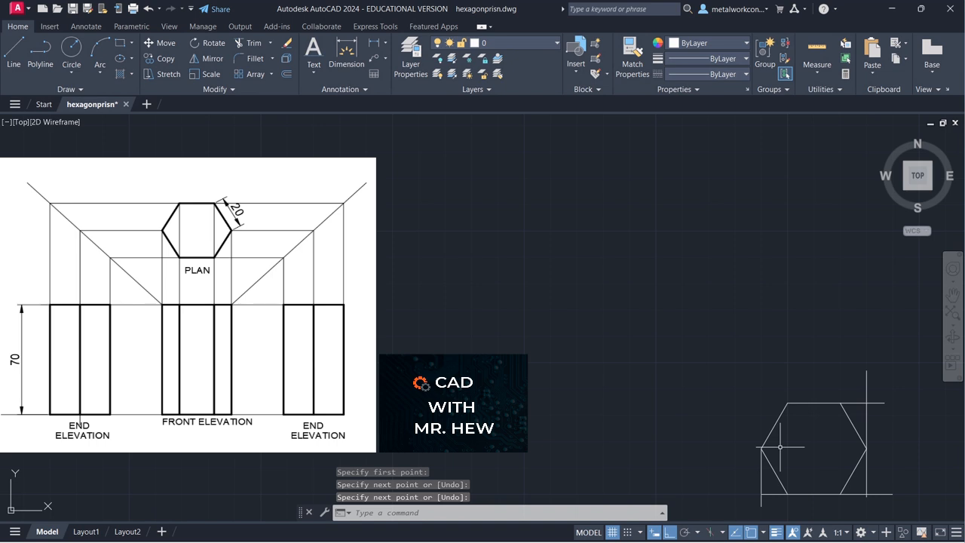
Draw a horizontal line to the left from the hexagon's upper left vertex, reaching past its leftmost vertex
{"action": "key", "text": "Return"}
{"action": "left_click", "coordinate": [788, 402]}
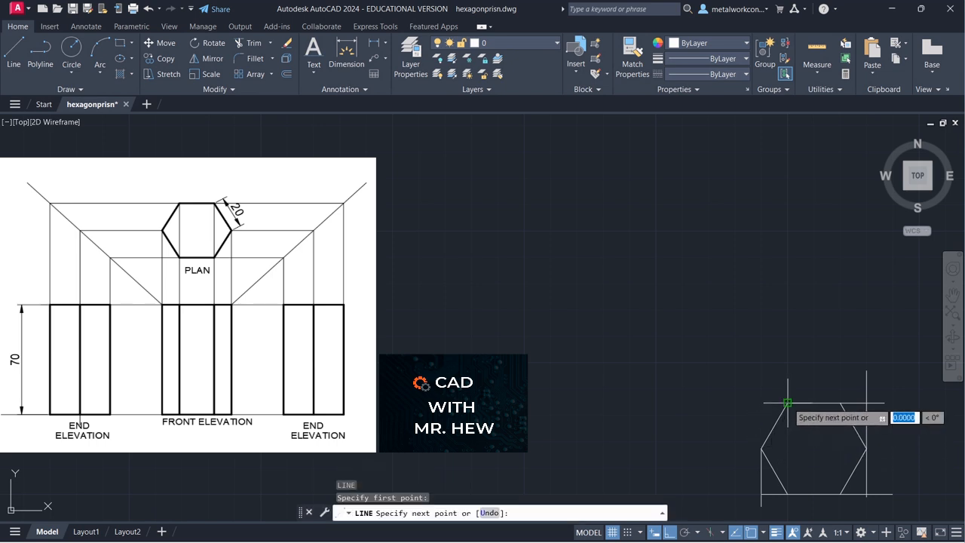
{"action": "left_click", "coordinate": [750, 402]}
{"action": "key", "text": "Return"}
Draw a vertical line upward from the hexagon's leftmost vertex, crossing the upper left horizontal line
{"action": "key", "text": "Return"}
{"action": "left_click", "coordinate": [761, 448]}
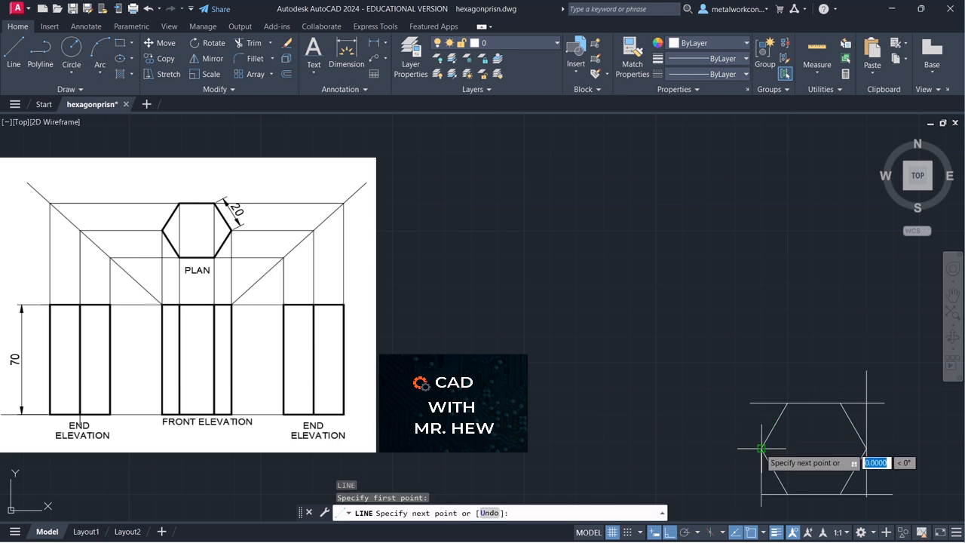
{"action": "left_click", "coordinate": [762, 402]}
{"action": "key", "text": "Return"}
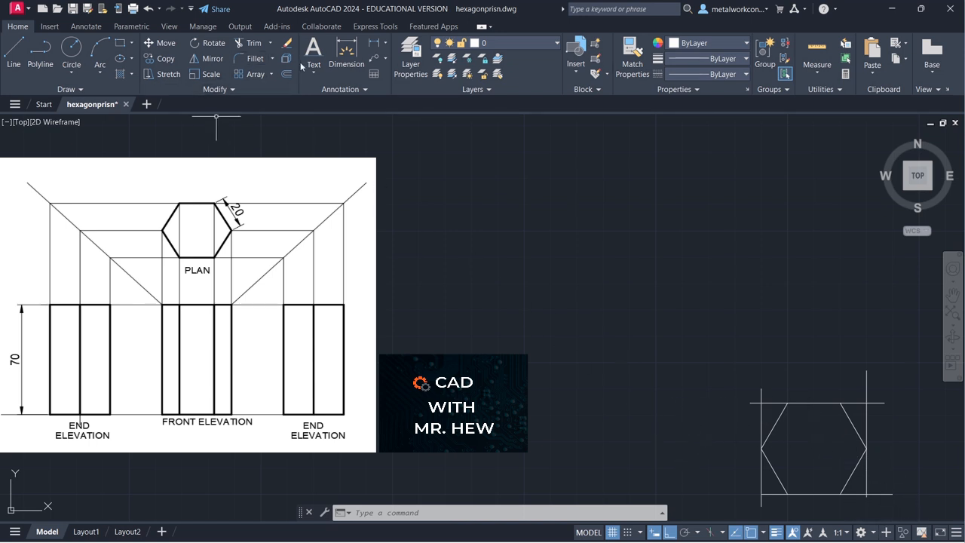
Trim all line ends overhanging the corners of the rectangle around the hexagon, and save the drawing
{"action": "left_click", "coordinate": [374, 43]}
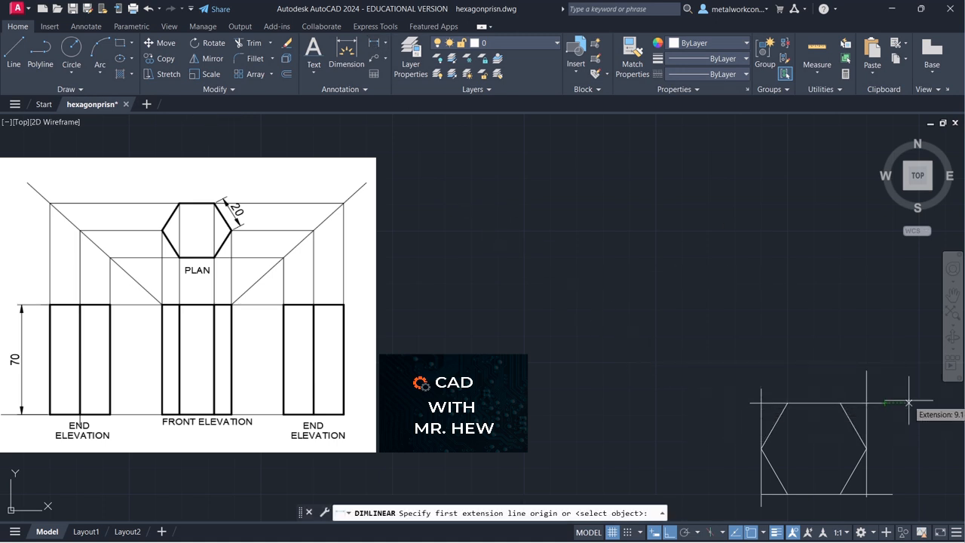
{"action": "key", "text": "Escape"}
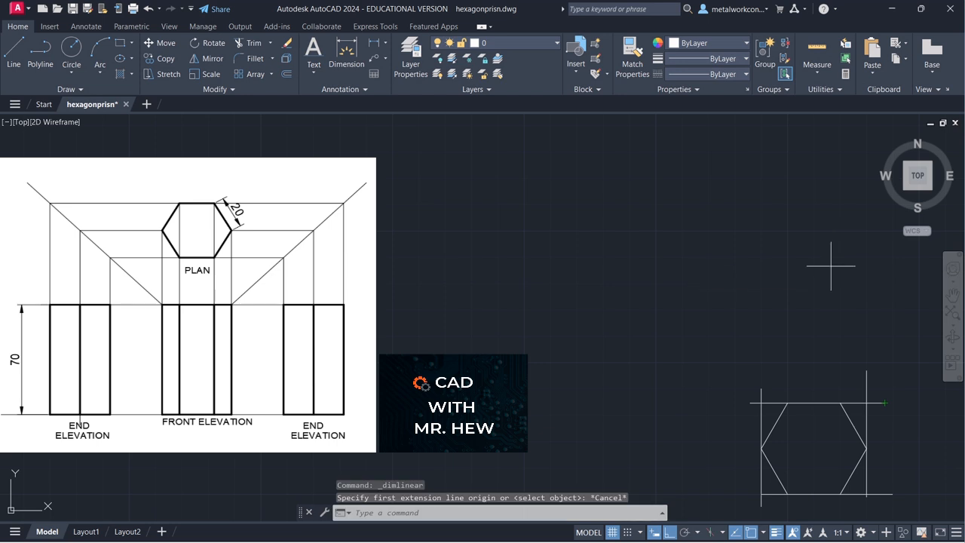
{"action": "left_click", "coordinate": [251, 44]}
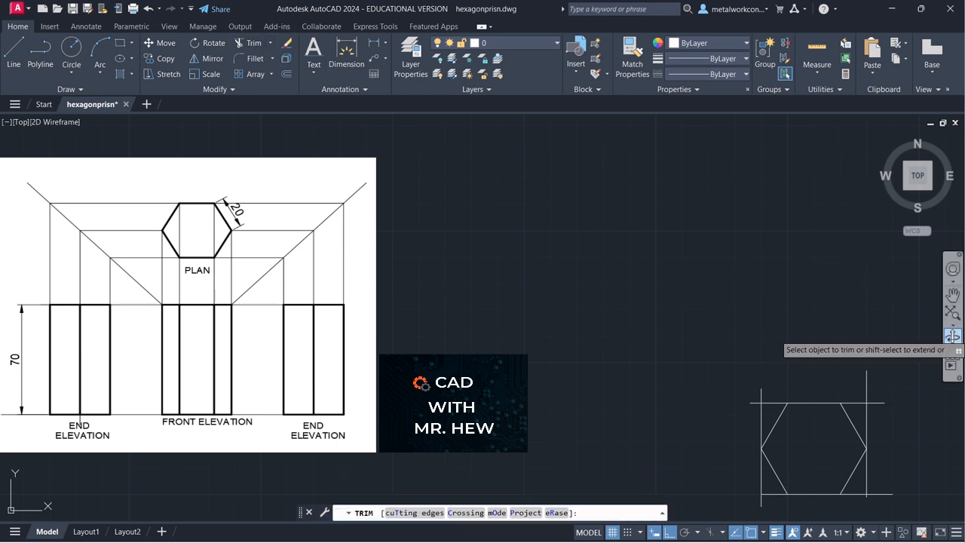
{"action": "left_click", "coordinate": [867, 386]}
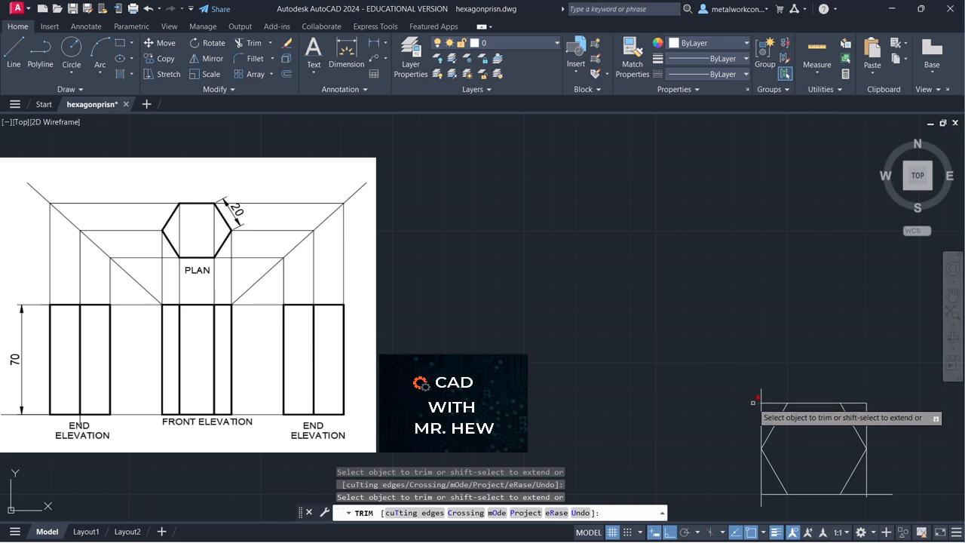
{"action": "left_click", "coordinate": [761, 390]}
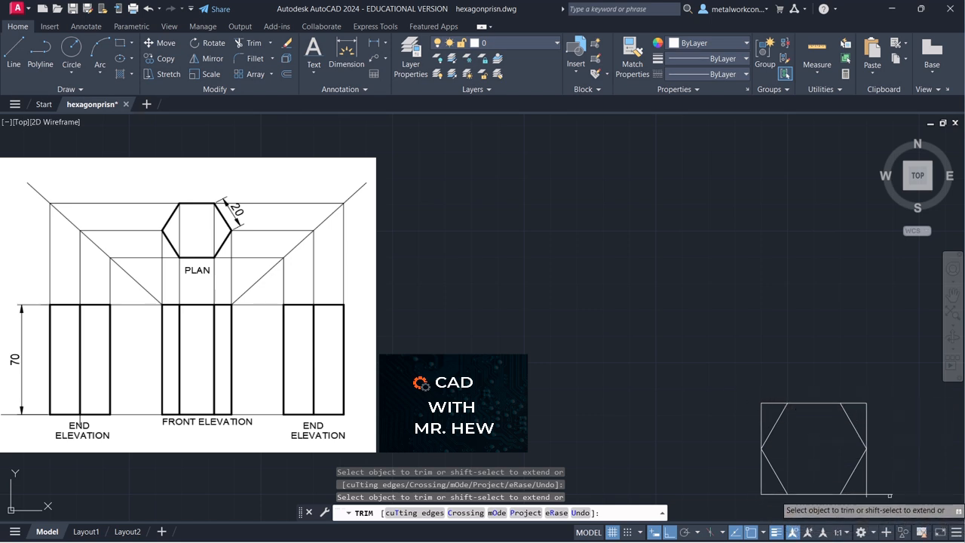
{"action": "left_click", "coordinate": [888, 494]}
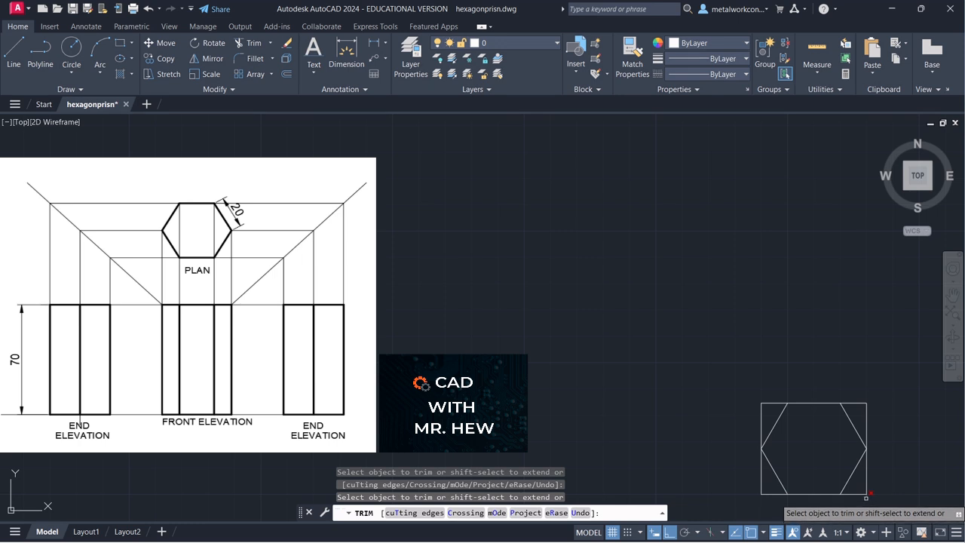
{"action": "key", "text": "Return"}
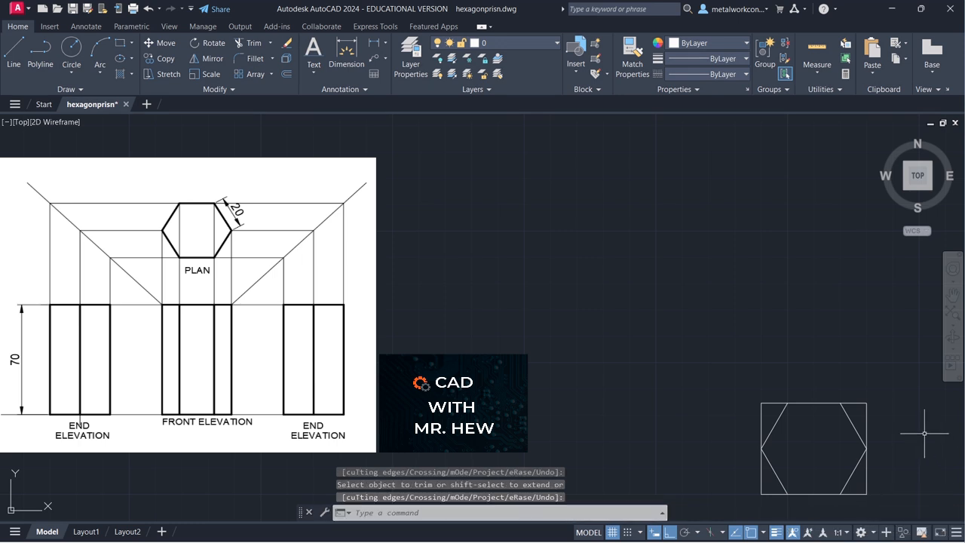
{"action": "left_click", "coordinate": [73, 9]}
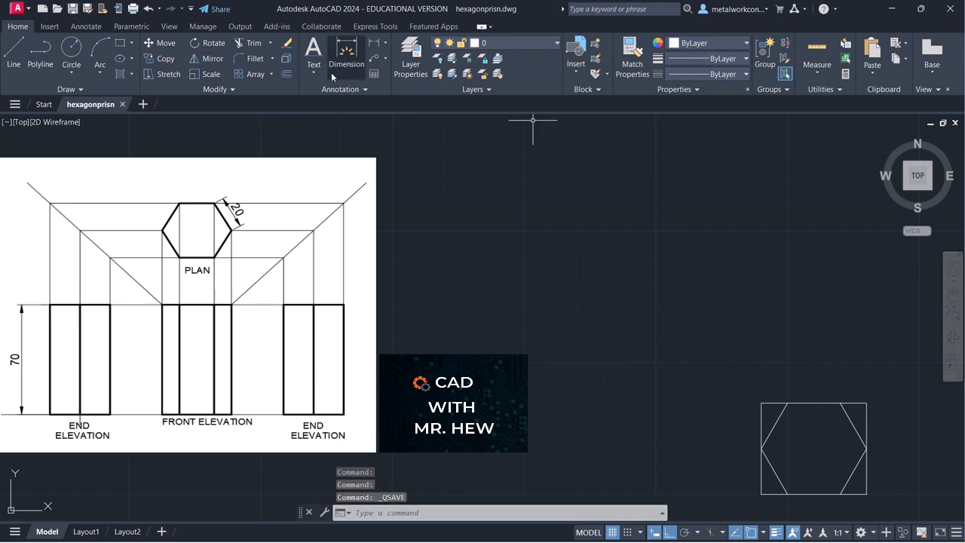
Add a vertical linear dimension to the right side of the rectangle around the hexagon, placed outside it
{"action": "left_click", "coordinate": [372, 44]}
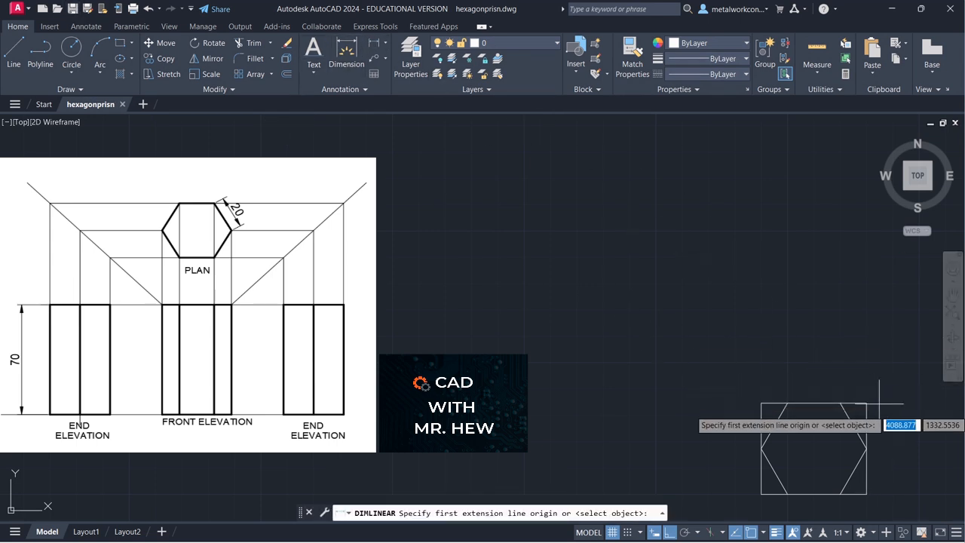
{"action": "left_click", "coordinate": [866, 404]}
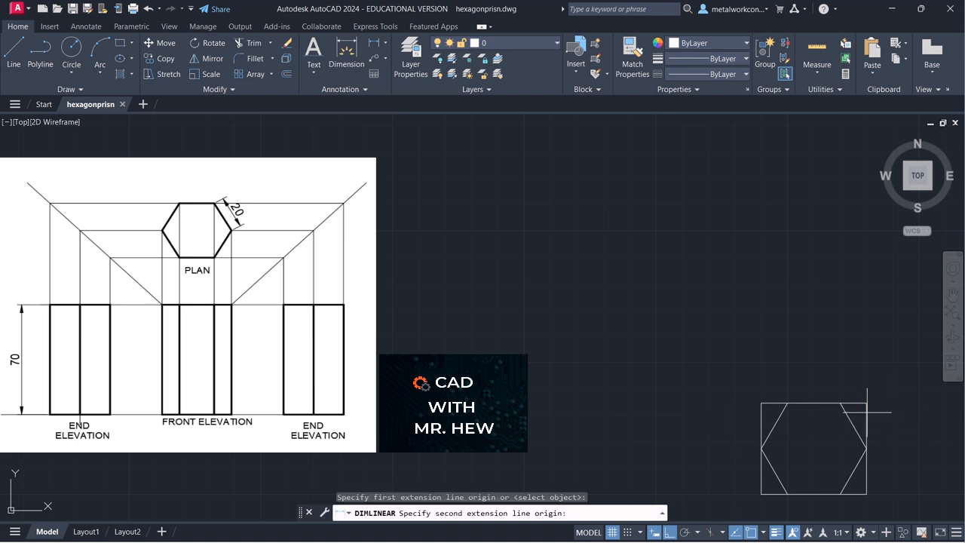
{"action": "left_click", "coordinate": [867, 494]}
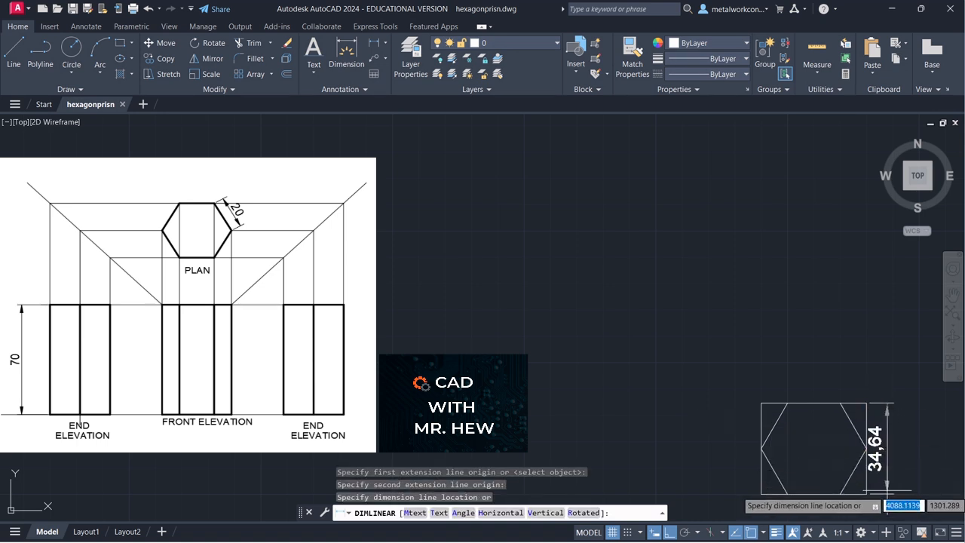
{"action": "left_click", "coordinate": [904, 483]}
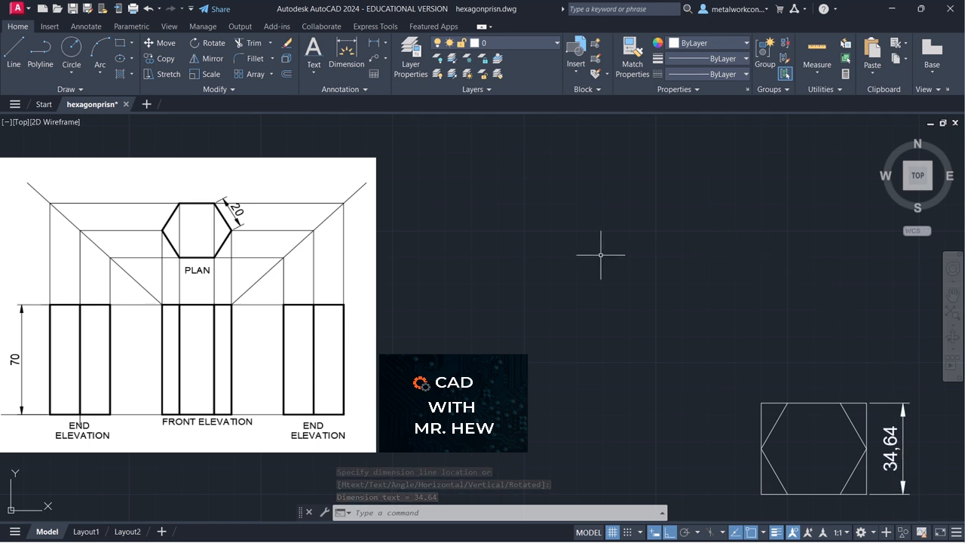
Modify the ISO-25 dimension style to use a period as decimal separator and a linear precision of 0
{"action": "type", "text": "D"}
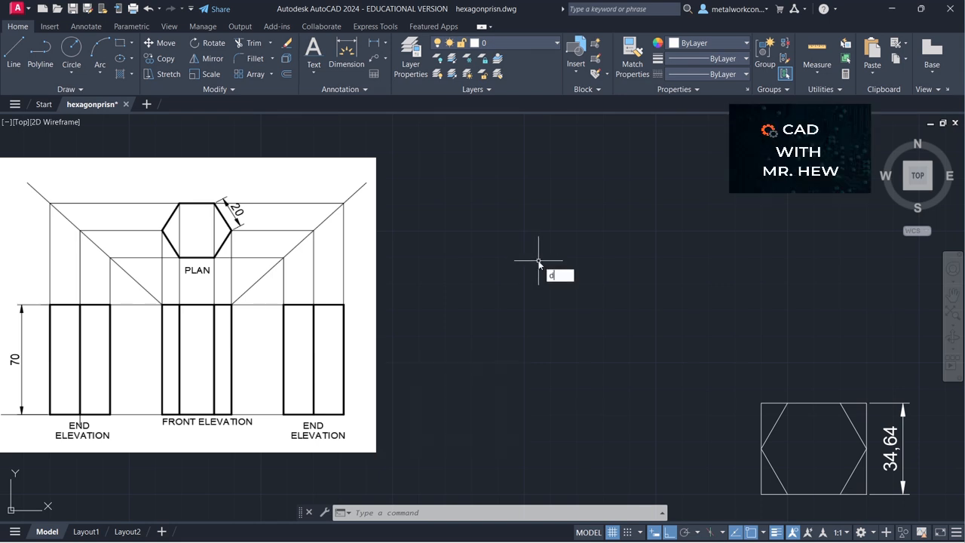
{"action": "key", "text": "Return"}
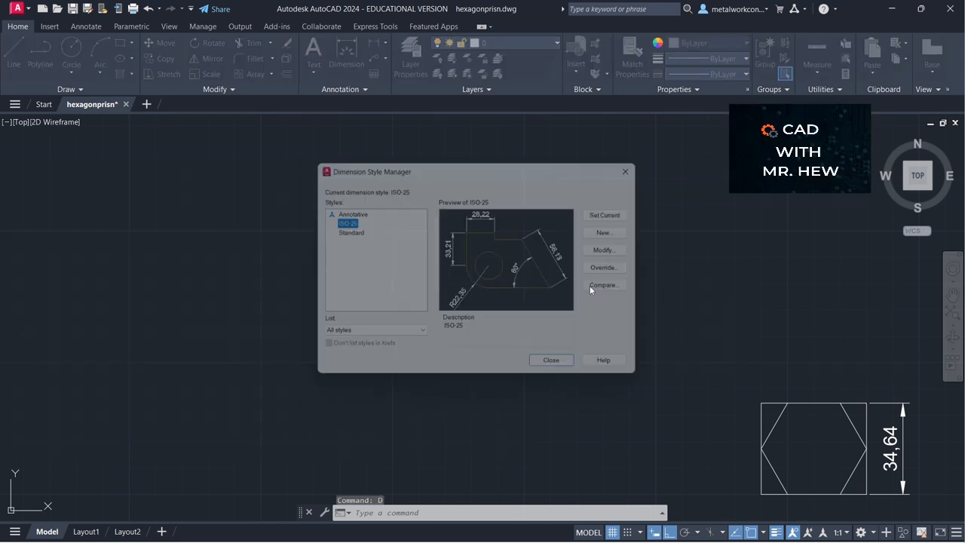
{"action": "left_click", "coordinate": [619, 250]}
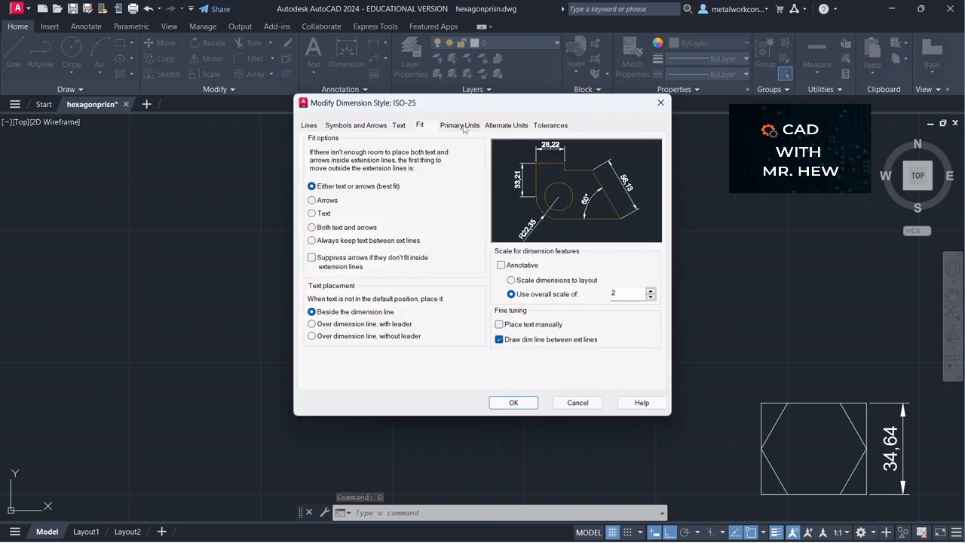
{"action": "left_click", "coordinate": [462, 126]}
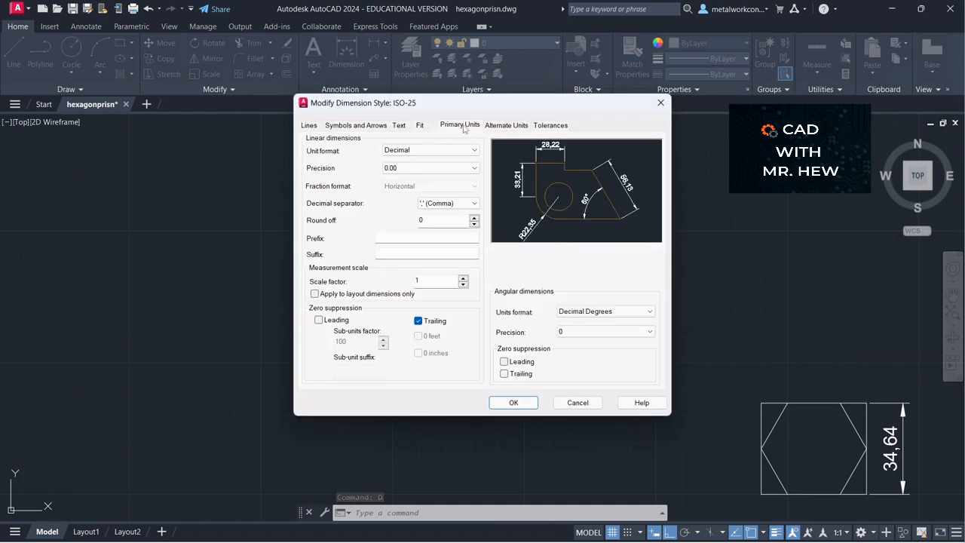
{"action": "left_click", "coordinate": [476, 205]}
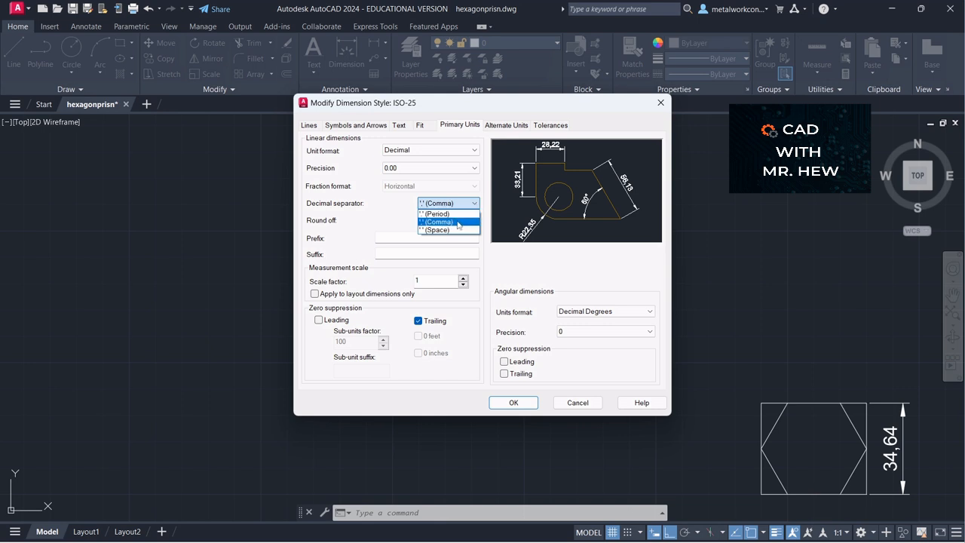
{"action": "left_click", "coordinate": [461, 213]}
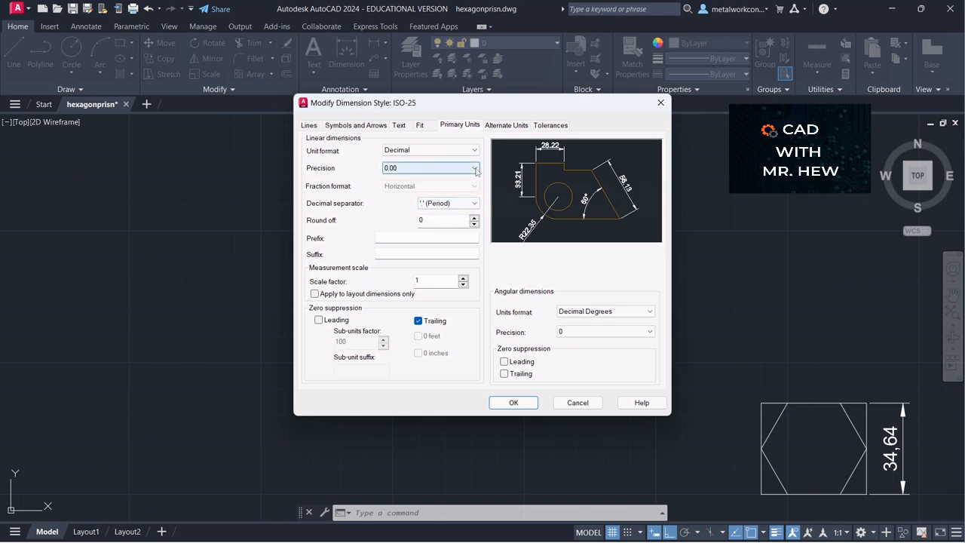
{"action": "left_click", "coordinate": [451, 168]}
{"action": "left_click", "coordinate": [436, 180]}
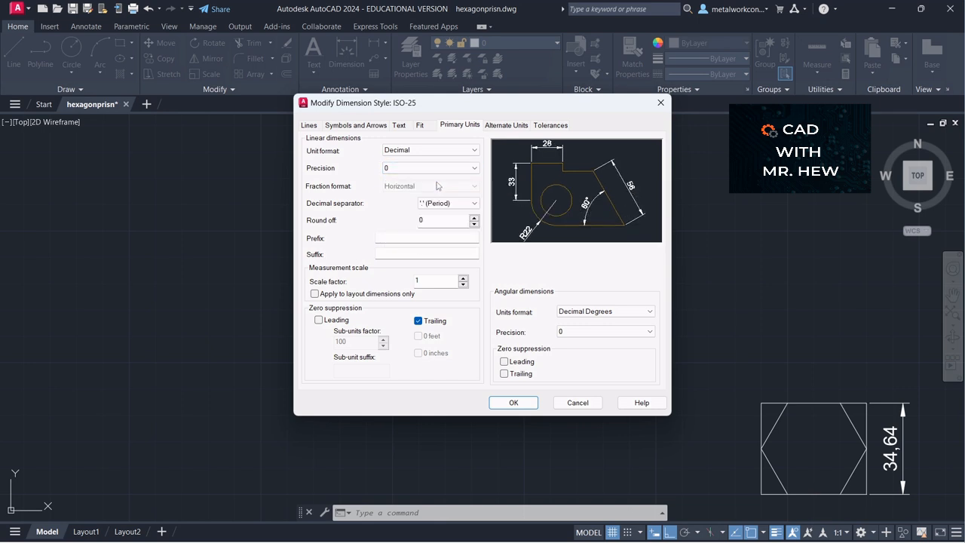
{"action": "left_click", "coordinate": [534, 403]}
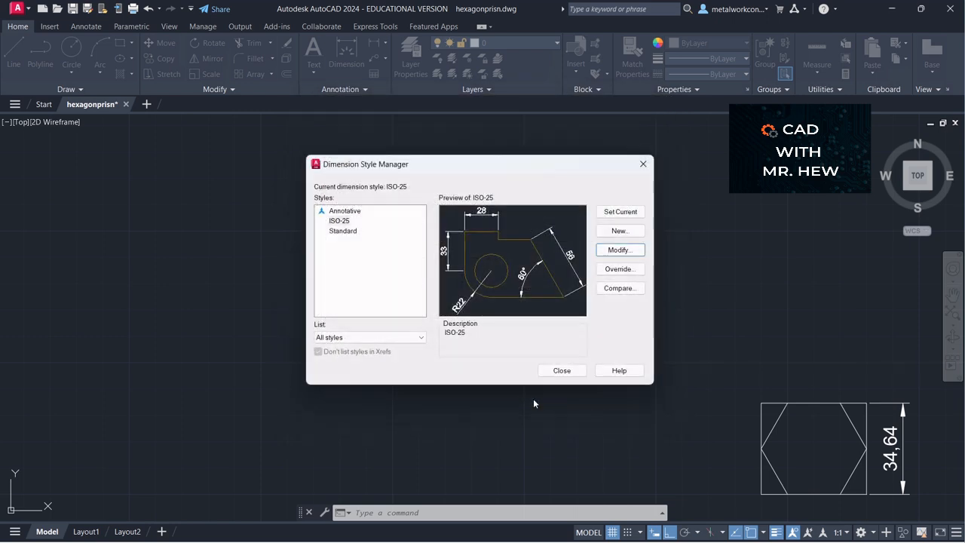
Close the dimension style settings and add a horizontal linear dimension below the rectangle, from its lower-right corner to its lower edge's midpoint
{"action": "left_click", "coordinate": [561, 370]}
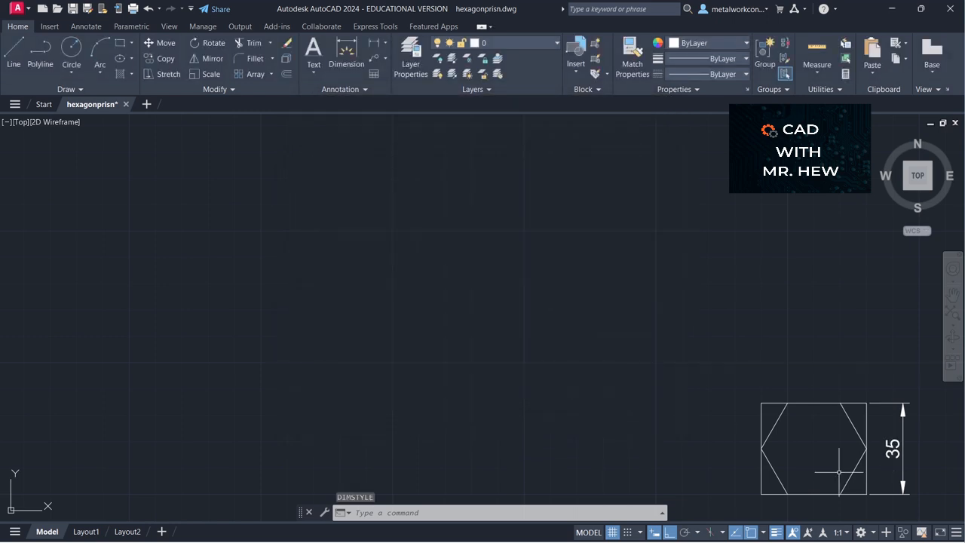
{"action": "left_click", "coordinate": [952, 294]}
{"action": "left_click_drag", "start_coordinate": [894, 341], "coordinate": [893, 307]}
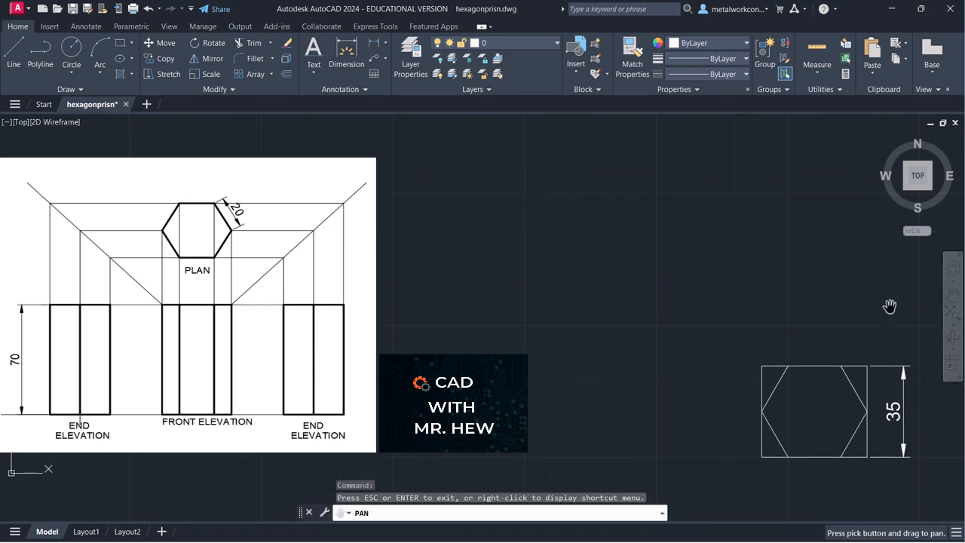
{"action": "key", "text": "Escape"}
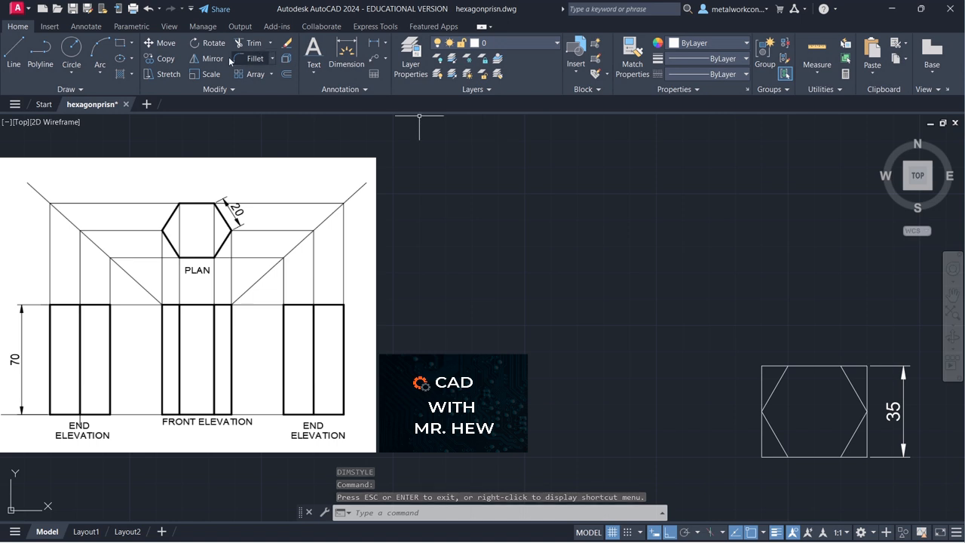
{"action": "left_click", "coordinate": [374, 43]}
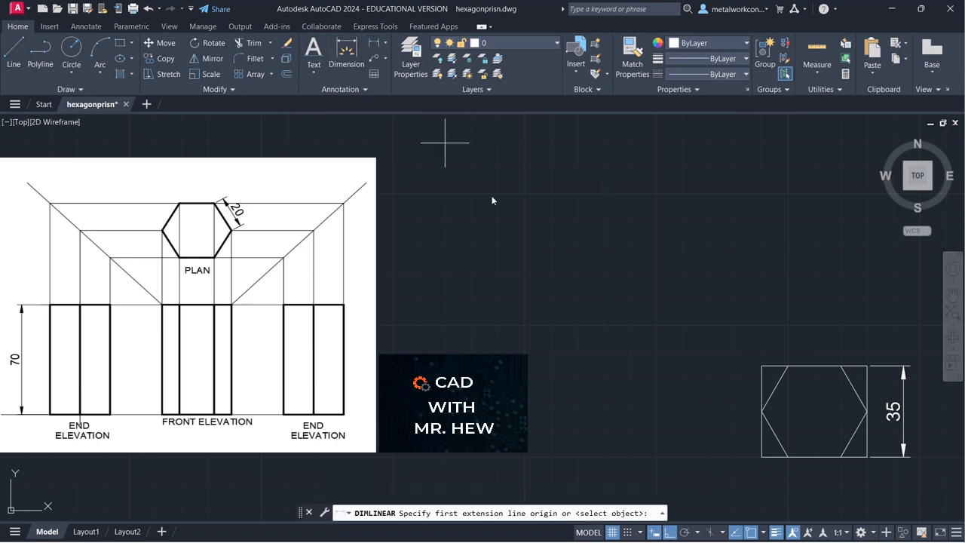
{"action": "left_click", "coordinate": [867, 457]}
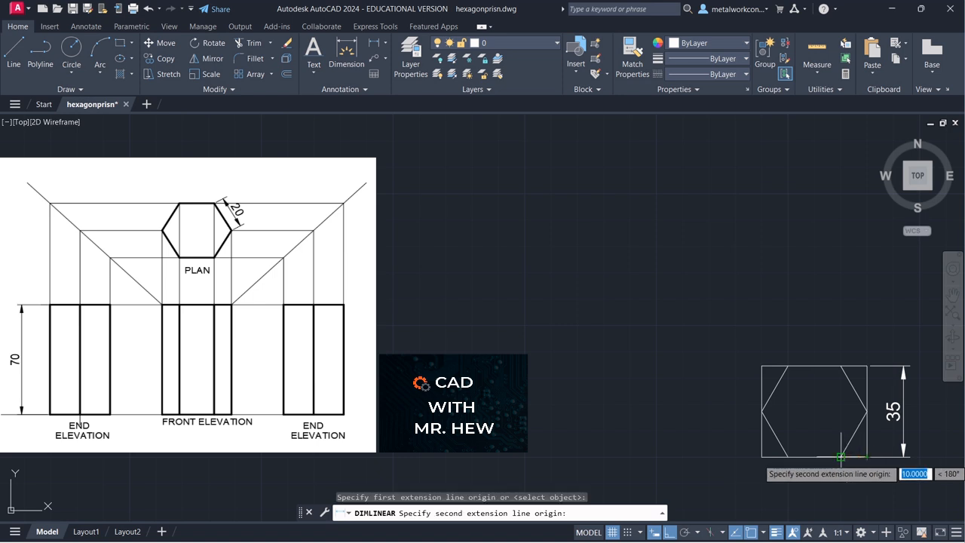
{"action": "left_click", "coordinate": [814, 457]}
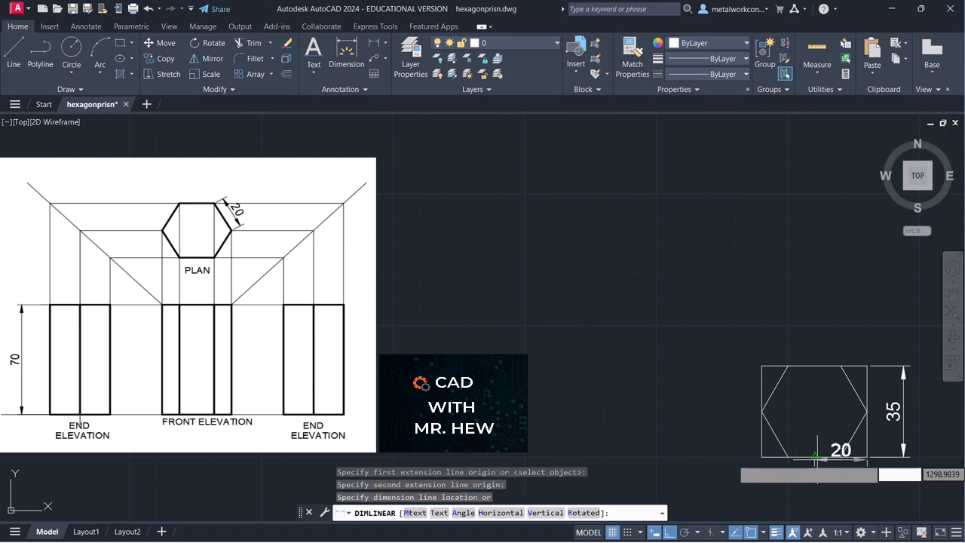
{"action": "left_click", "coordinate": [816, 477]}
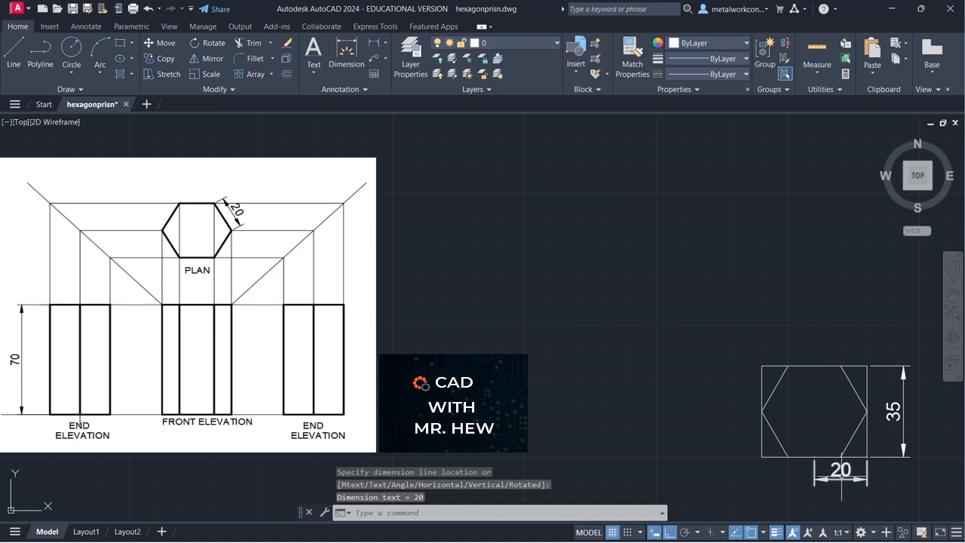
{"action": "key", "text": "Return"}
{"action": "key", "text": "Return"}
{"action": "key", "text": "Return"}
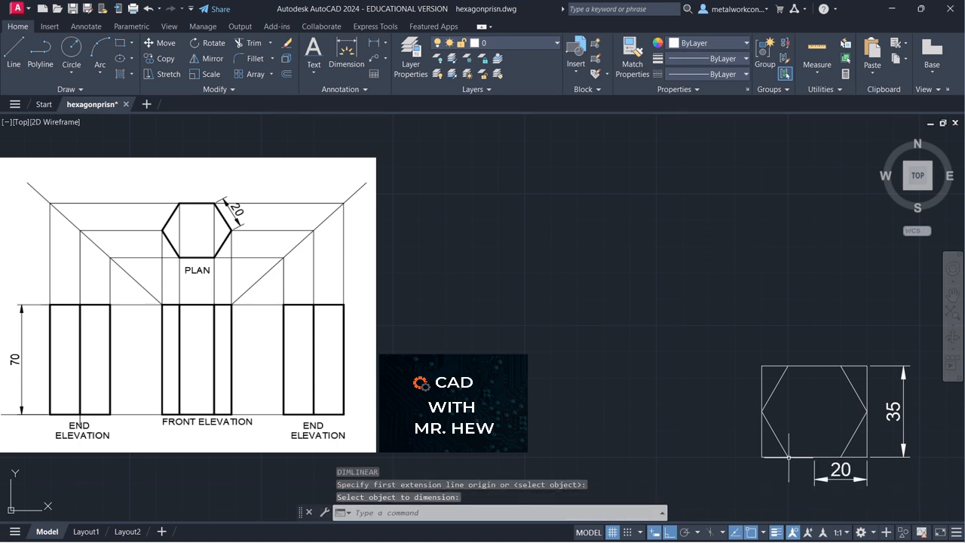
Add a horizontal linear dimension below the rectangle between the hexagon's lower-left vertex and the rectangle's lower-left corner
{"action": "key", "text": "Return"}
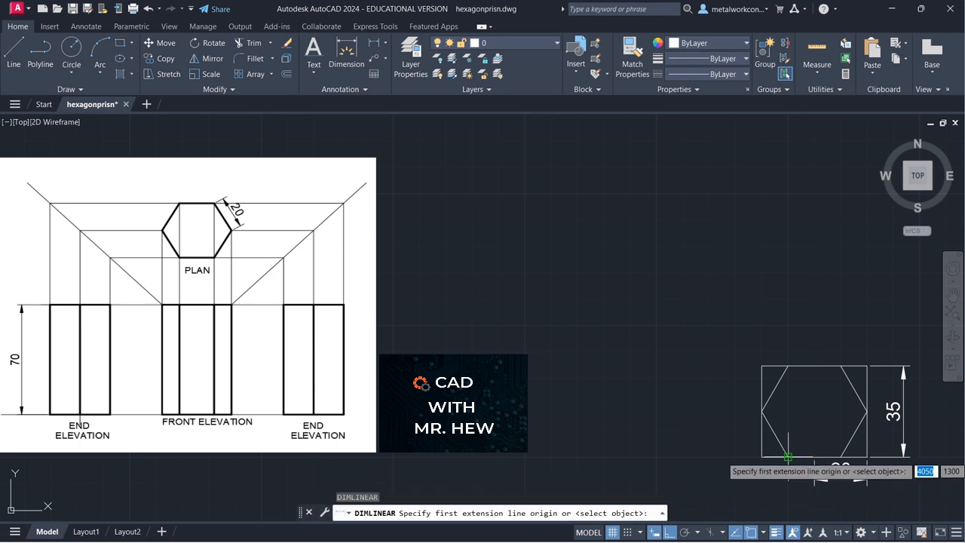
{"action": "left_click", "coordinate": [787, 457]}
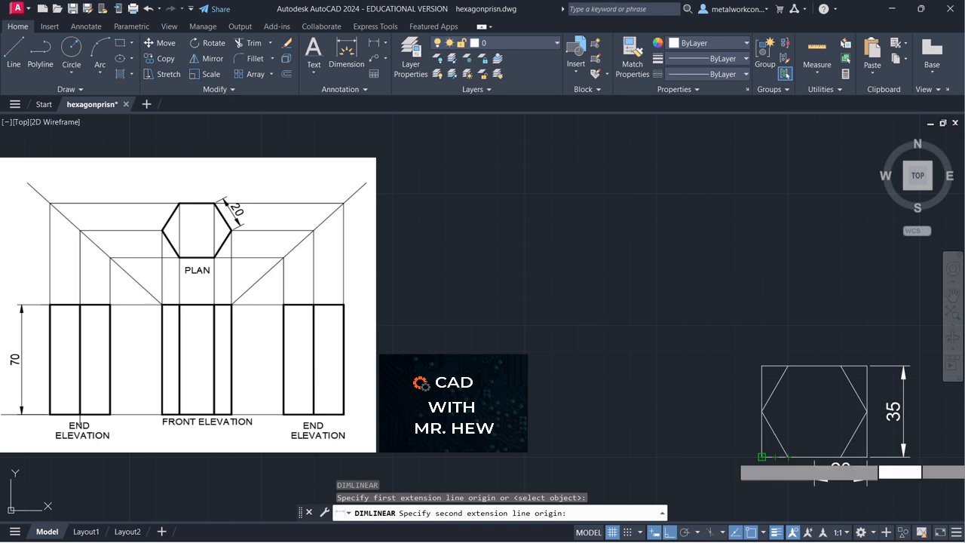
{"action": "left_click", "coordinate": [762, 456]}
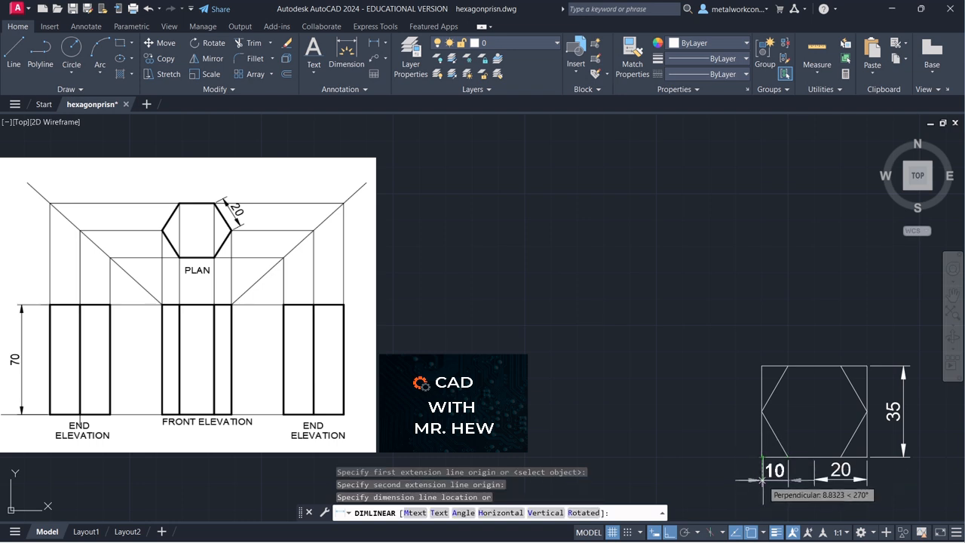
{"action": "left_click", "coordinate": [762, 479]}
{"action": "key", "text": "Return"}
{"action": "key", "text": "Return"}
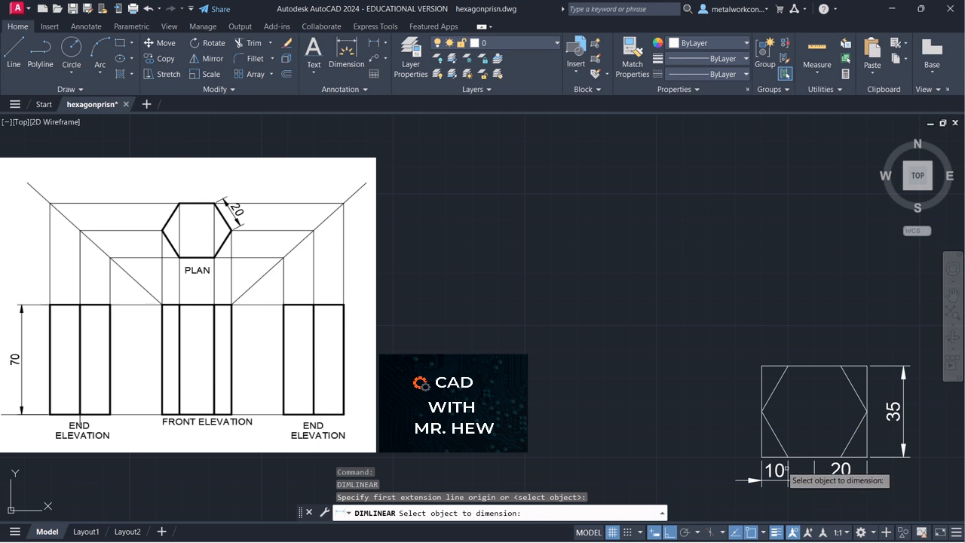
{"action": "key", "text": "Escape"}
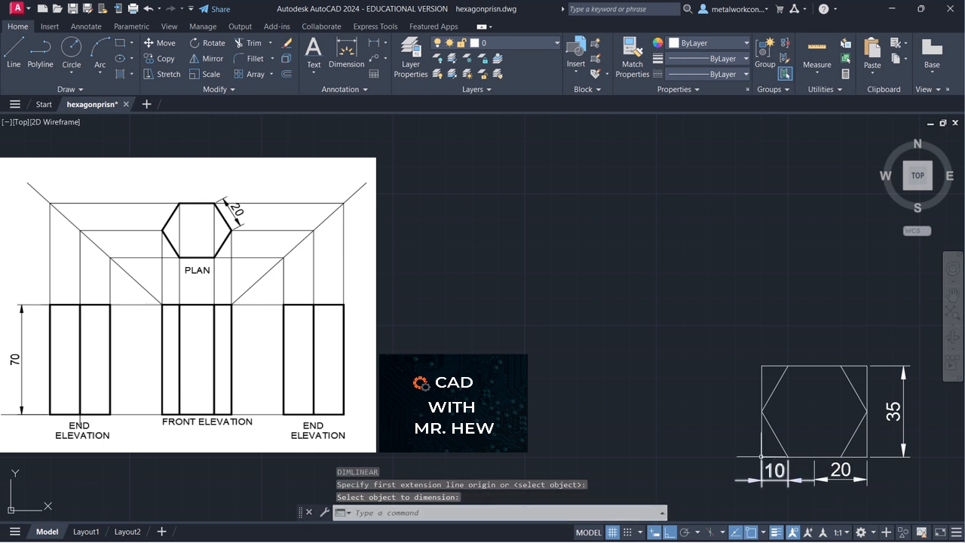
Dimension the rectangle's full width between its two lower corners, placing the dimension beneath the two existing horizontal ones
{"action": "key", "text": "Return"}
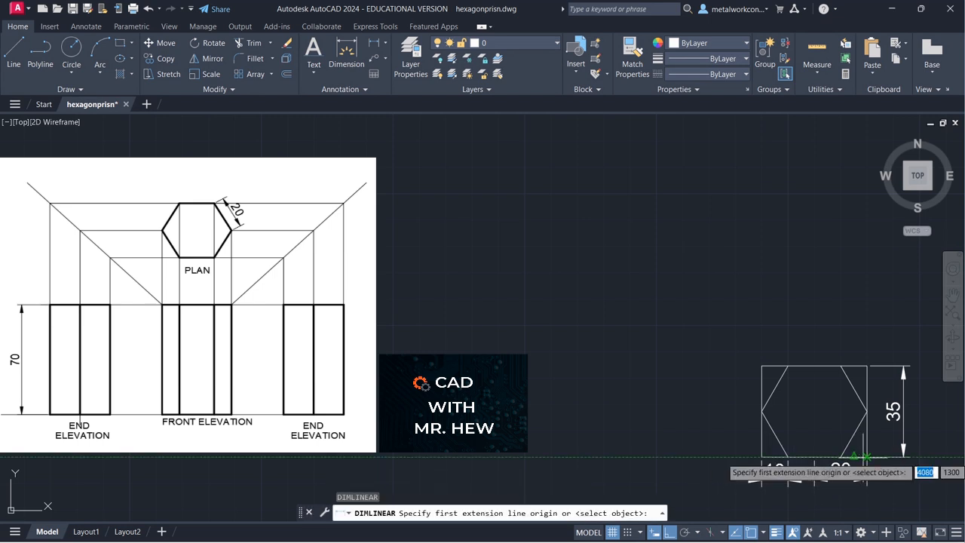
{"action": "left_click", "coordinate": [867, 457]}
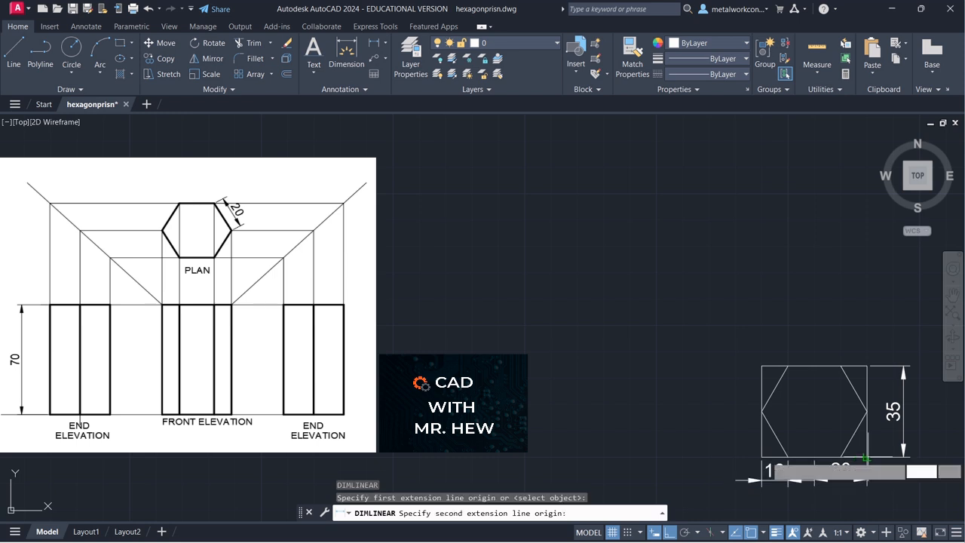
{"action": "left_click", "coordinate": [761, 457]}
{"action": "left_click", "coordinate": [790, 498]}
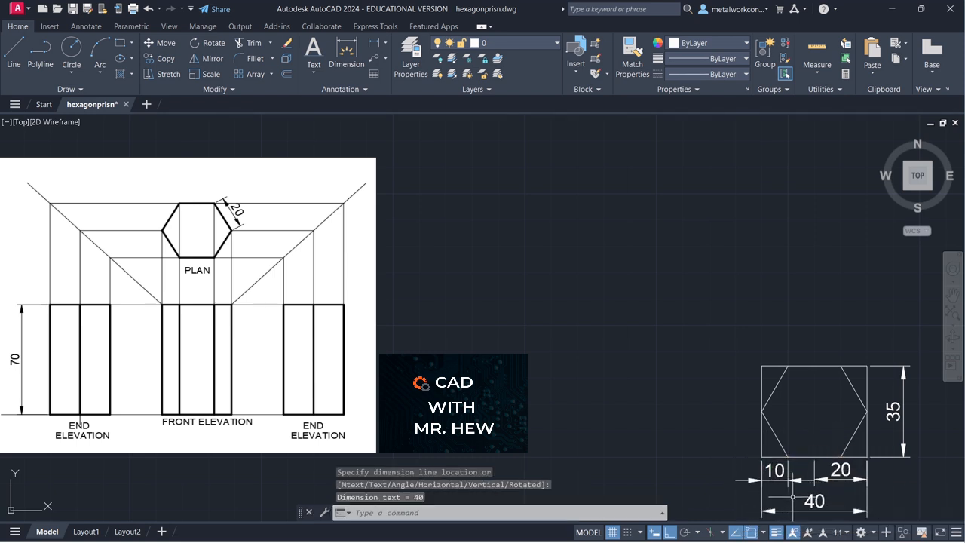
{"action": "key", "text": "Return"}
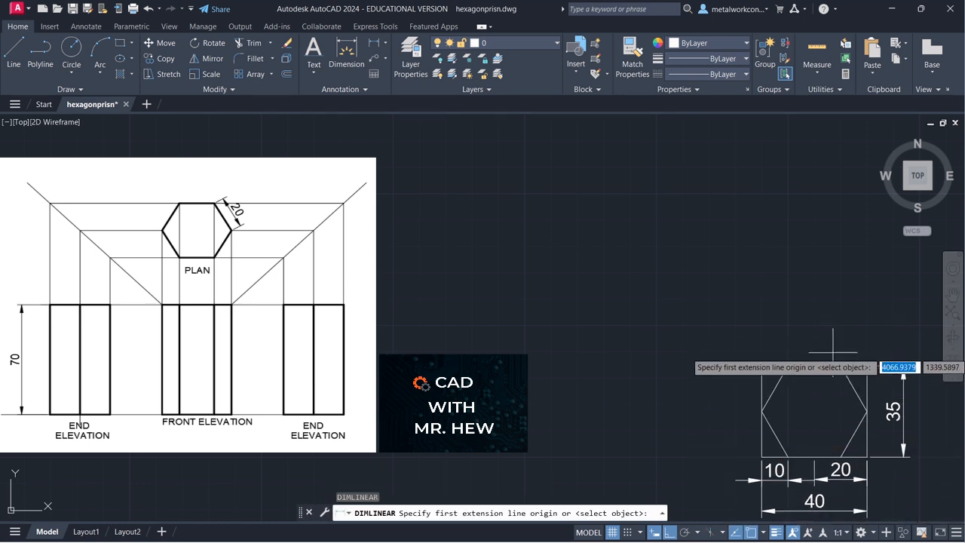
{"action": "key", "text": "Return"}
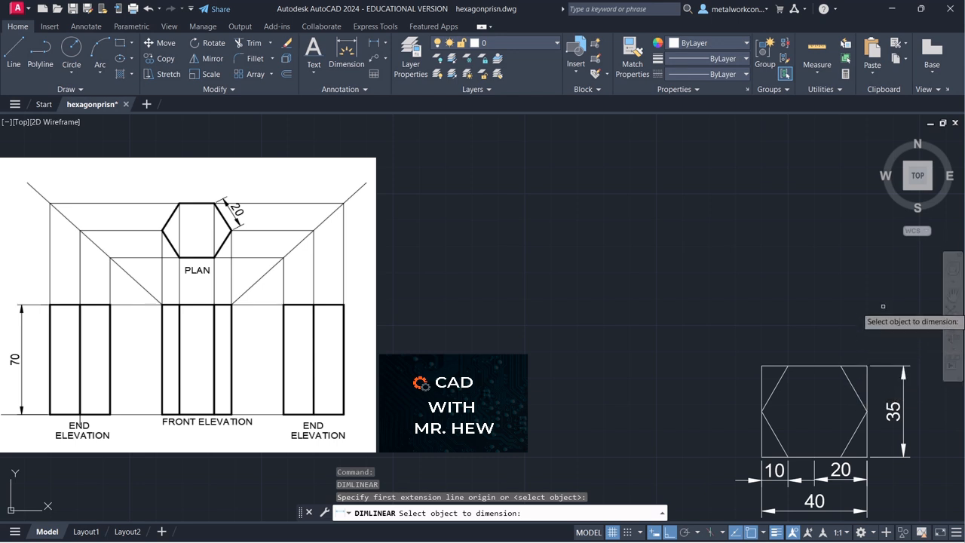
{"action": "key", "text": "Escape"}
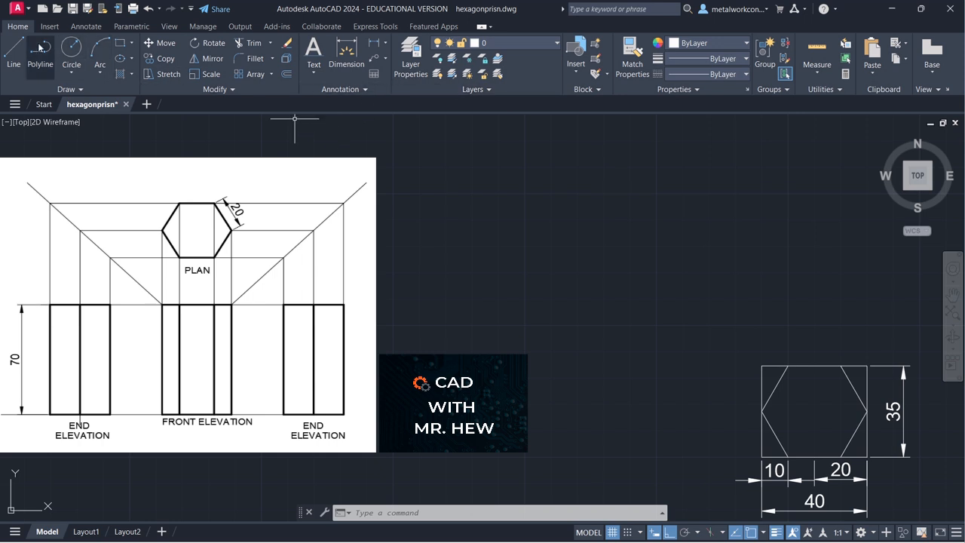
Draw a 40-unit line at 30° in the empty area left of the boxed hexagon, continuing with a 35-unit segment at 150°
{"action": "left_click", "coordinate": [13, 50]}
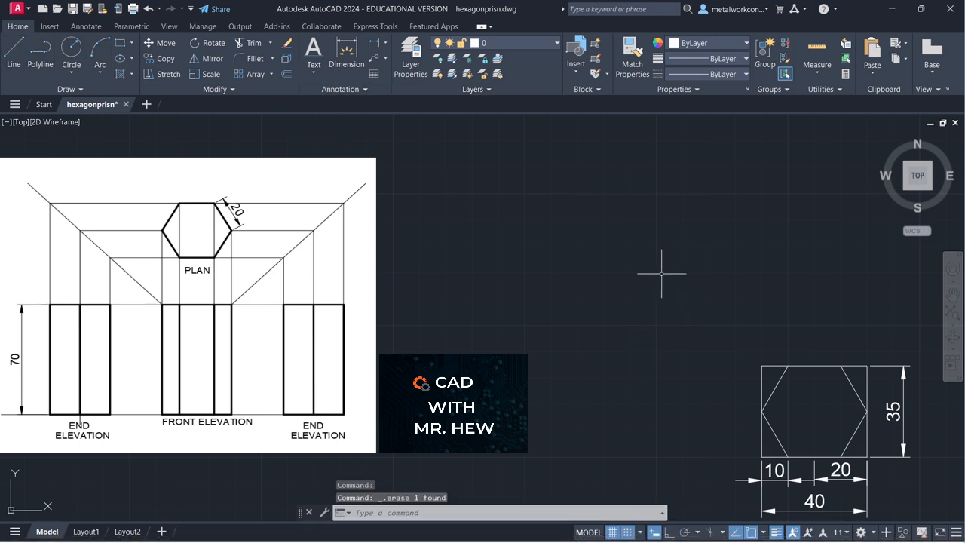
{"action": "key", "text": "Escape"}
{"action": "left_click", "coordinate": [13, 50]}
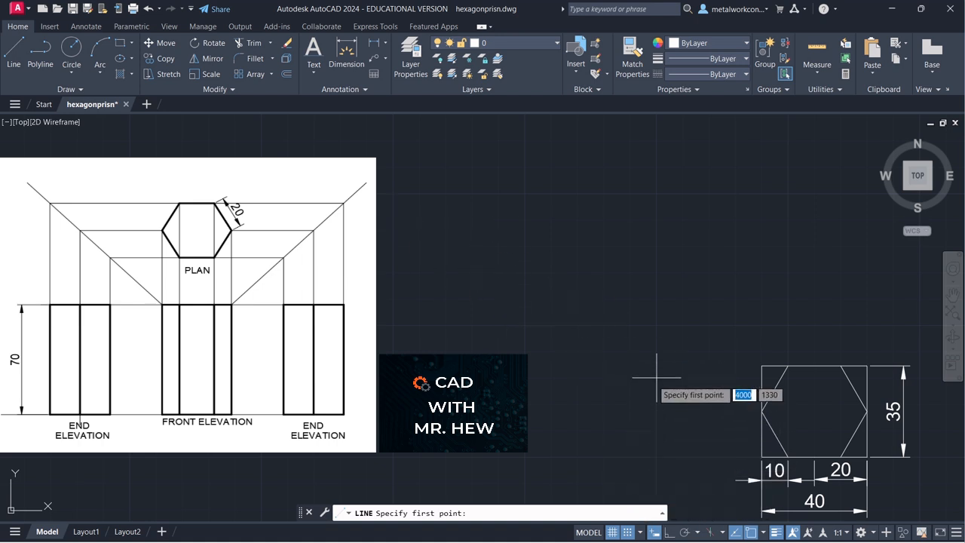
{"action": "left_click", "coordinate": [630, 377]}
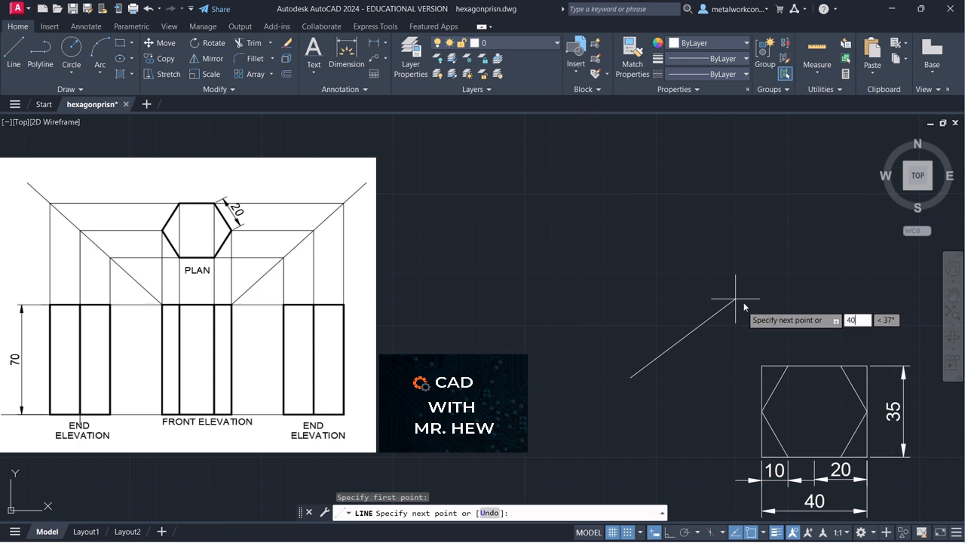
{"action": "key", "text": "Tab"}
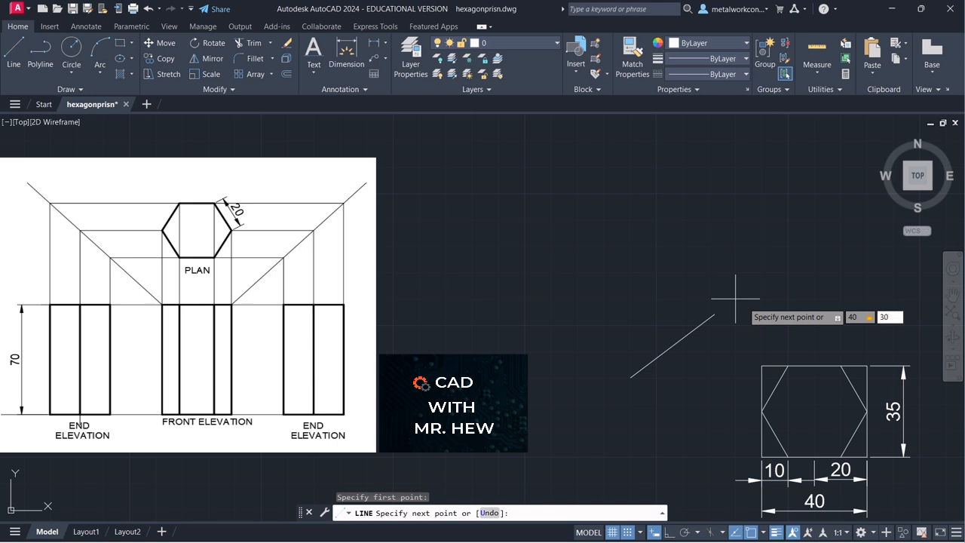
{"action": "type", "text": "30"}
{"action": "key", "text": "Return"}
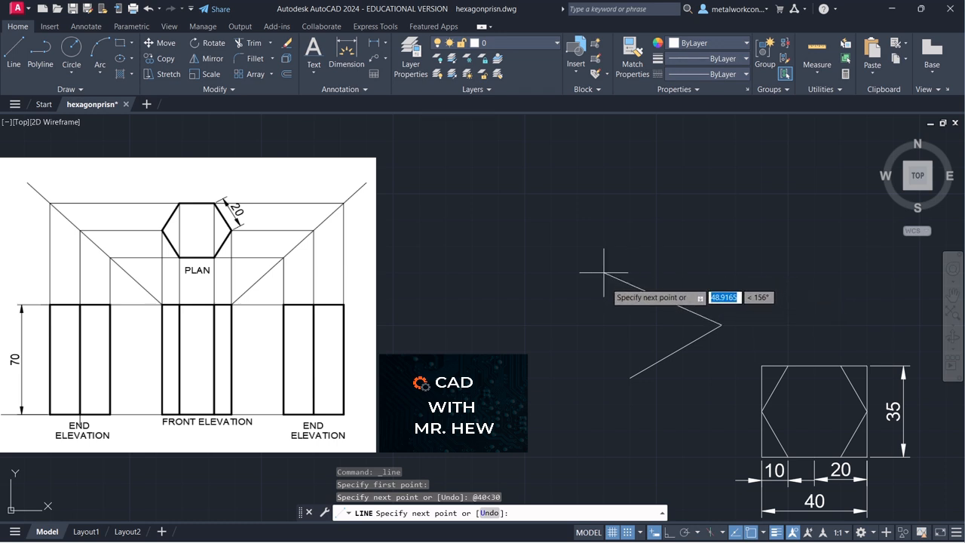
{"action": "type", "text": "35"}
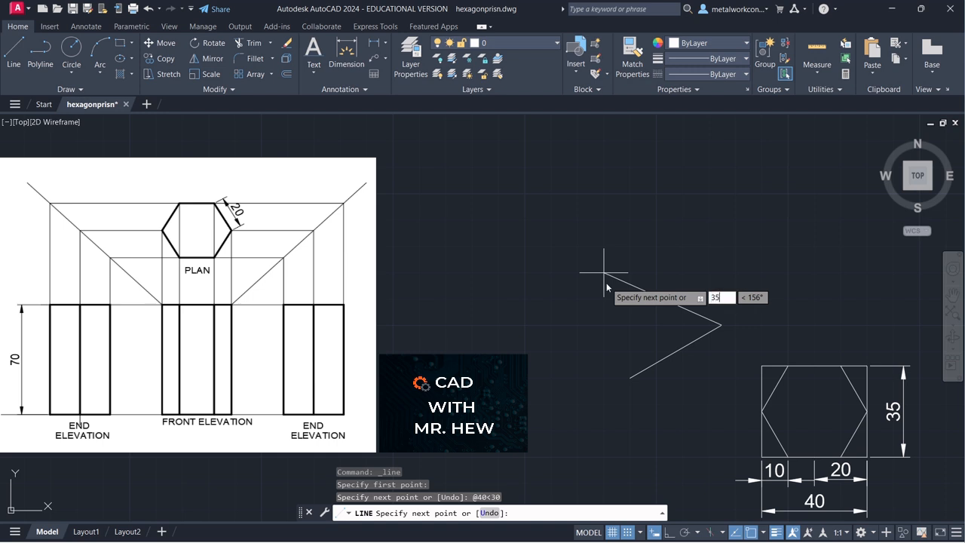
{"action": "key", "text": "Tab"}
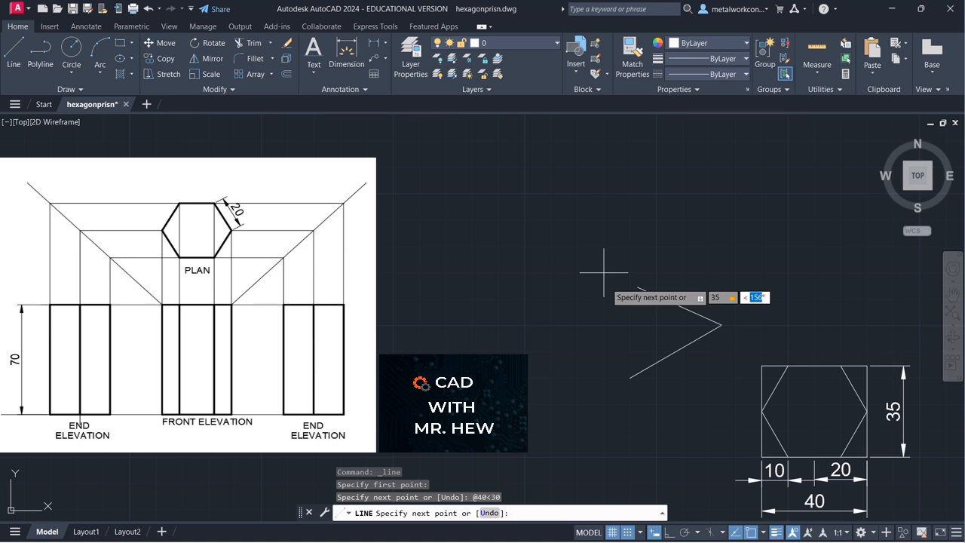
{"action": "type", "text": "150"}
{"action": "key", "text": "Return"}
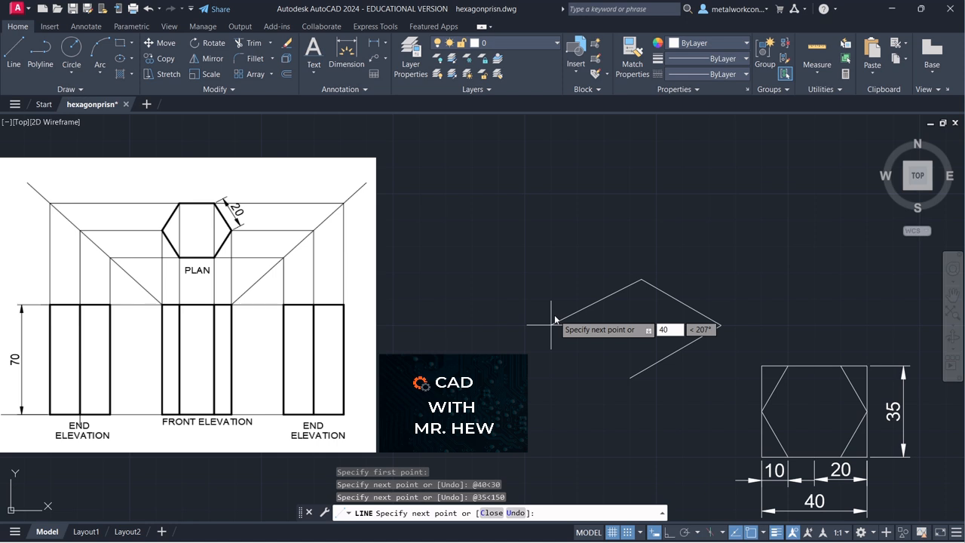
Complete the parallelogram with a 40-unit segment at 210° and a 35-unit segment at 330°, then end the line
{"action": "key", "text": "Tab"}
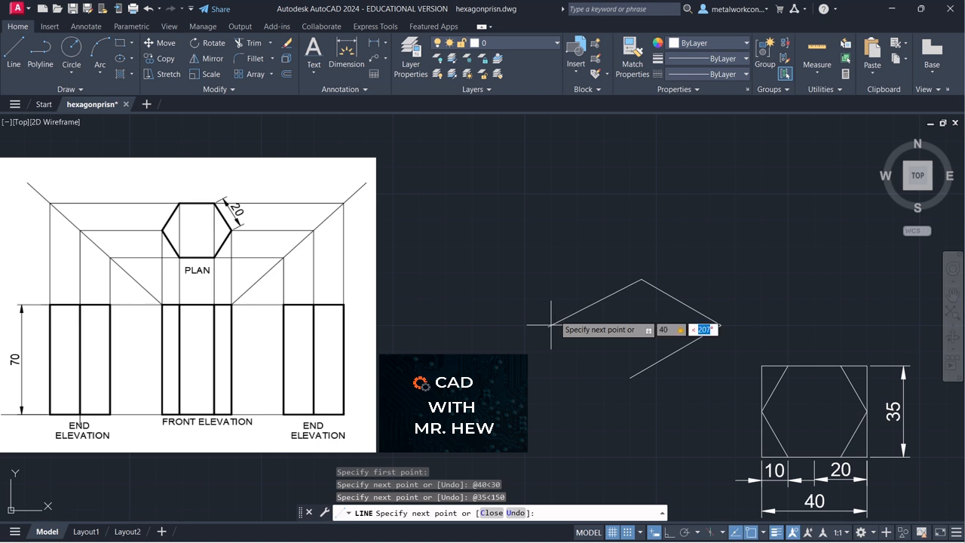
{"action": "type", "text": "210"}
{"action": "key", "text": "Return"}
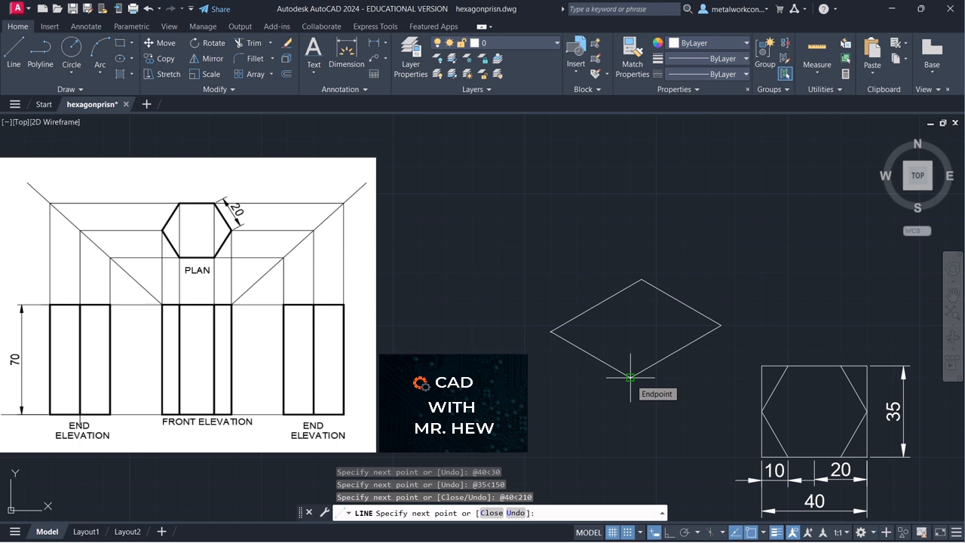
{"action": "type", "text": "3"}
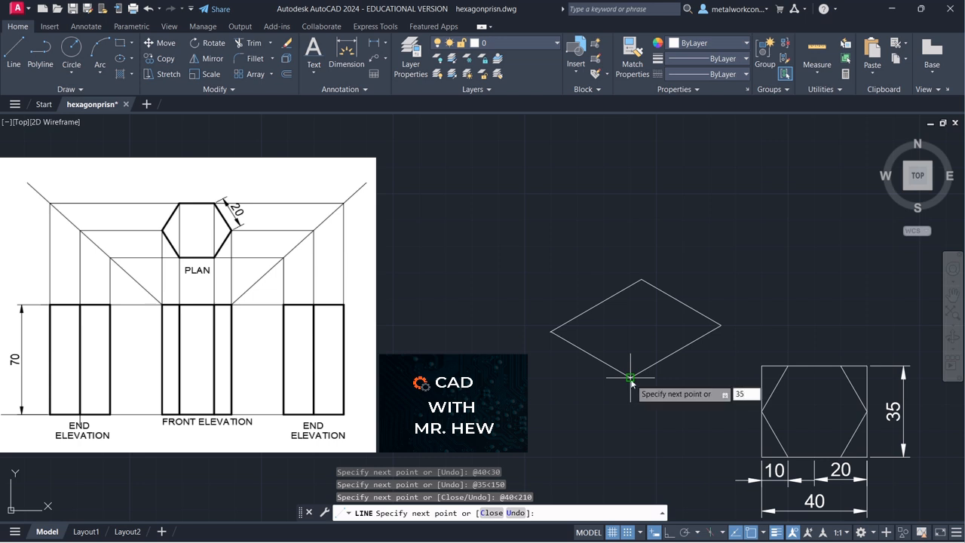
{"action": "type", "text": "5"}
{"action": "key", "text": "Tab"}
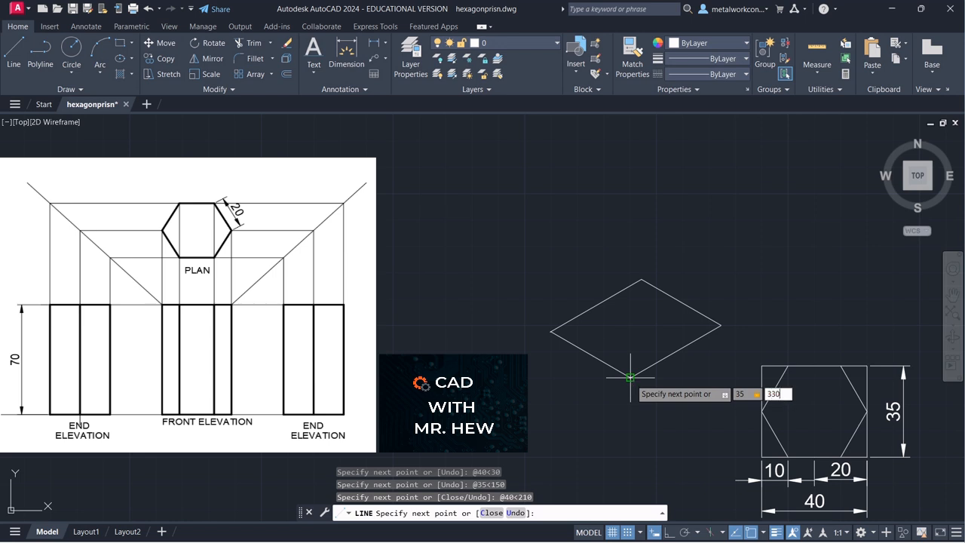
{"action": "key", "text": "Return"}
{"action": "key", "text": "Return"}
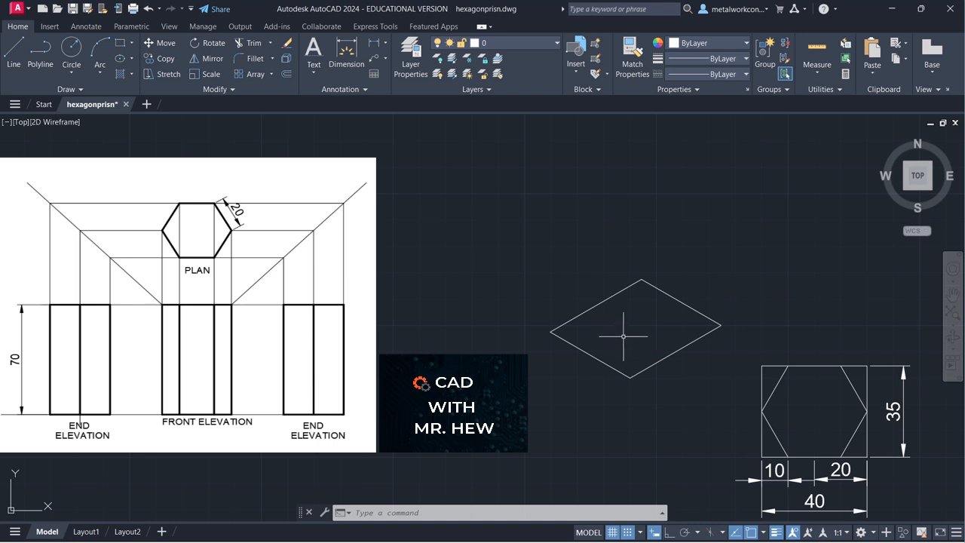
Move the whole parallelogram 30 units straight down, using its lowest corner as base point, so it sits beside the boxed hexagon
{"action": "left_click", "coordinate": [955, 300]}
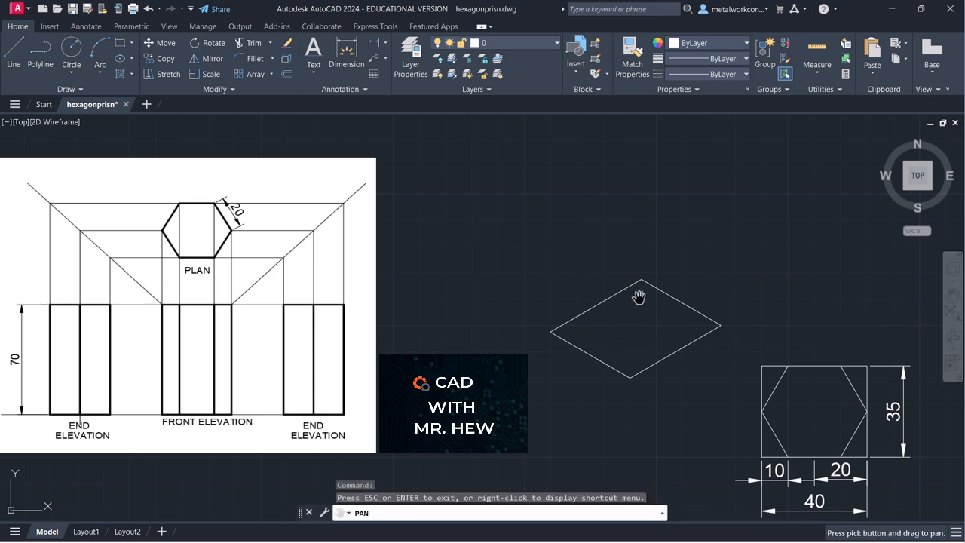
{"action": "mouse_move", "coordinate": [640, 305]}
{"action": "left_mouse_down"}
{"action": "mouse_move", "coordinate": [642, 330]}
{"action": "mouse_move", "coordinate": [642, 285]}
{"action": "mouse_move", "coordinate": [632, 296]}
{"action": "mouse_move", "coordinate": [641, 302]}
{"action": "left_mouse_up"}
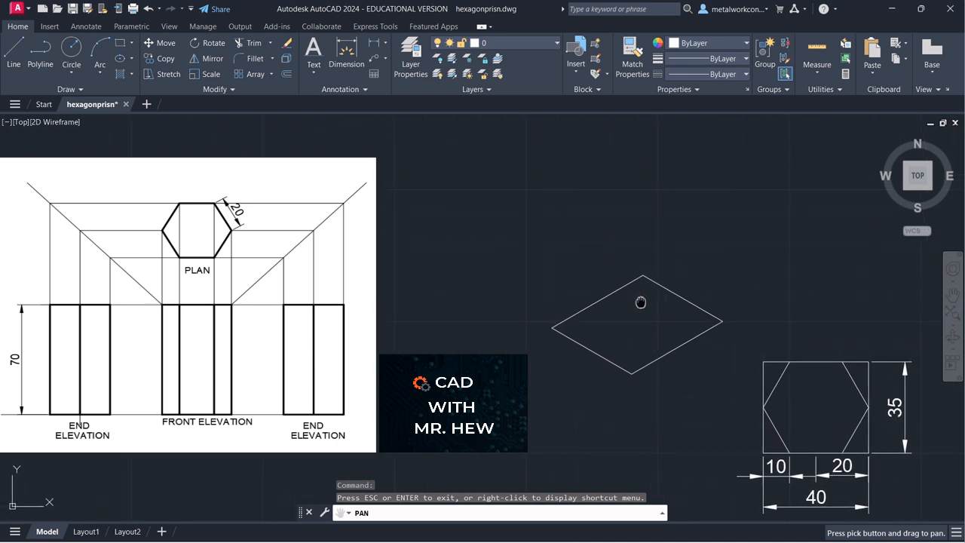
{"action": "left_click", "coordinate": [157, 43]}
{"action": "mouse_move", "coordinate": [525, 283]}
{"action": "left_mouse_down"}
{"action": "mouse_move", "coordinate": [590, 258]}
{"action": "mouse_move", "coordinate": [731, 284]}
{"action": "mouse_move", "coordinate": [696, 366]}
{"action": "mouse_move", "coordinate": [542, 387]}
{"action": "mouse_move", "coordinate": [546, 349]}
{"action": "left_mouse_up"}
{"action": "key", "text": "Return"}
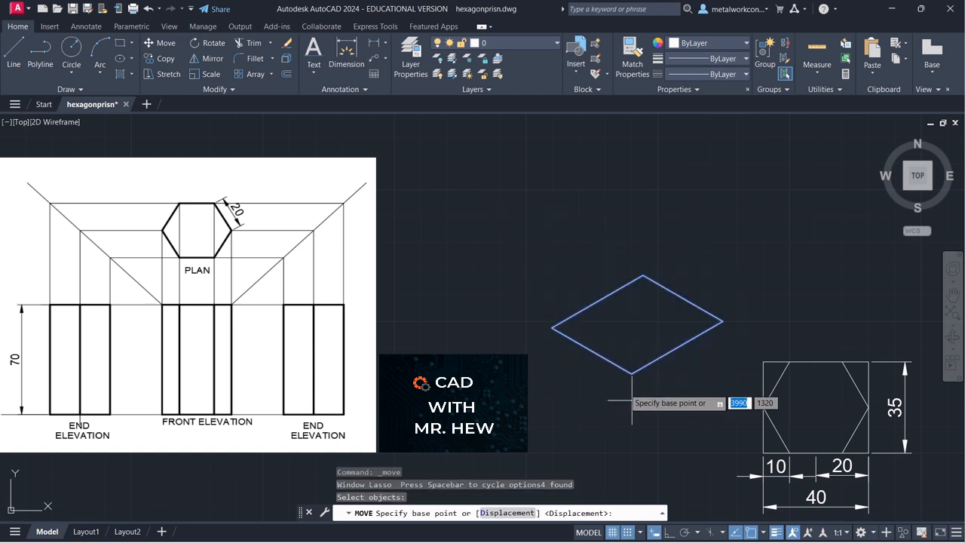
{"action": "left_click", "coordinate": [632, 373]}
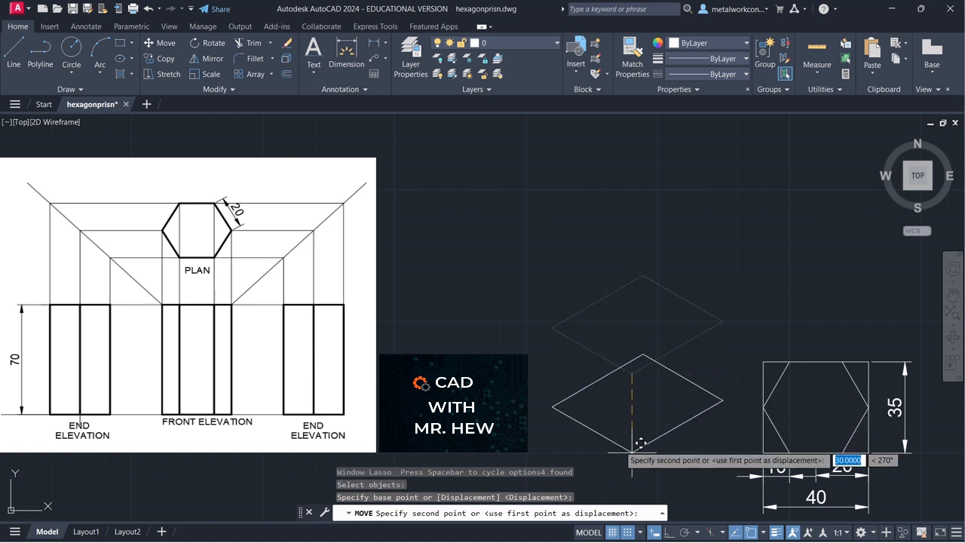
{"action": "left_click", "coordinate": [640, 443]}
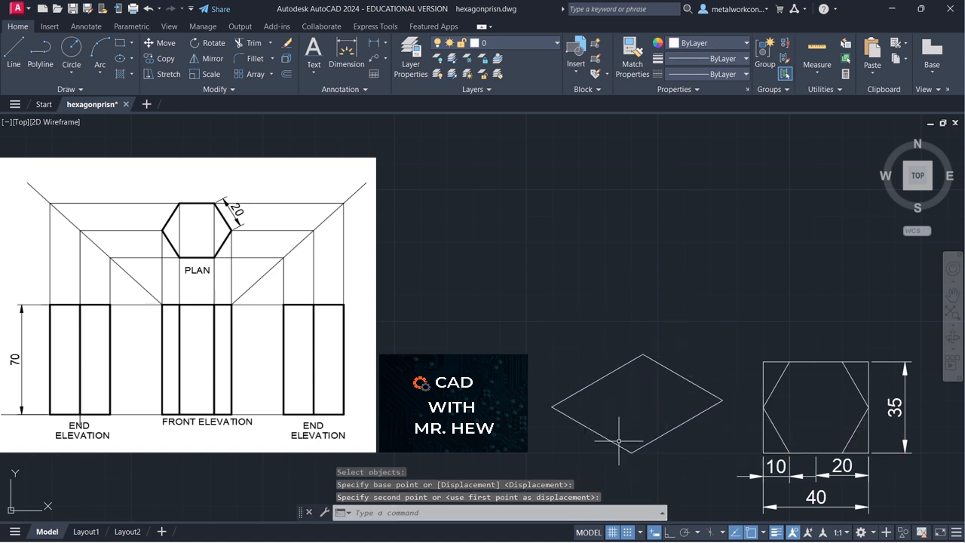
{"action": "key", "text": "Return"}
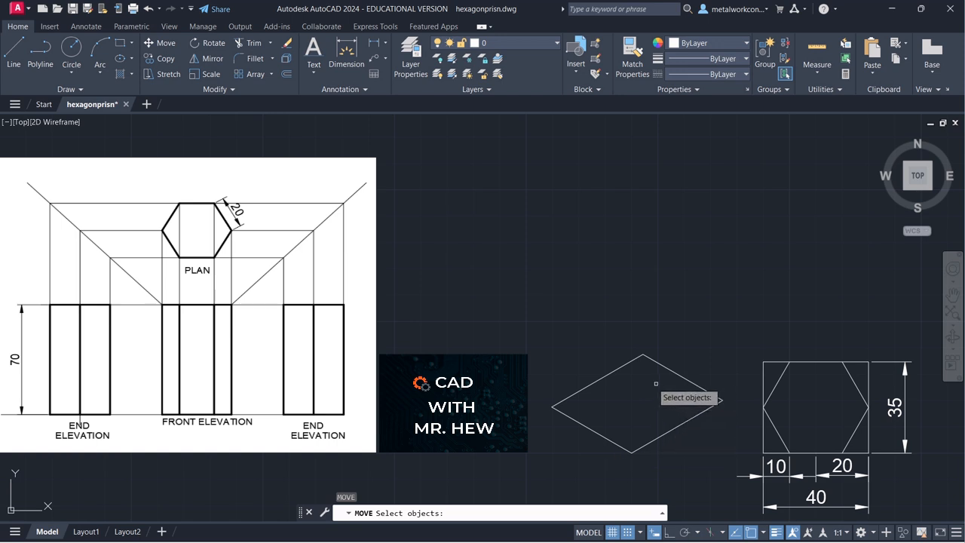
{"action": "key", "text": "Escape"}
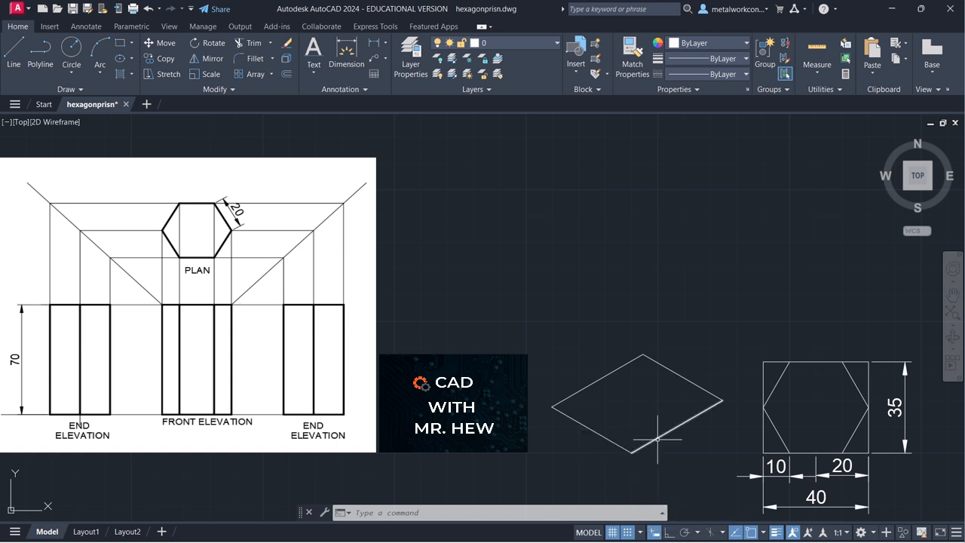
Draw a 10-unit line at 30° from the parallelogram's lowest corner along its lower-right edge, then end the line
{"action": "left_click", "coordinate": [14, 54]}
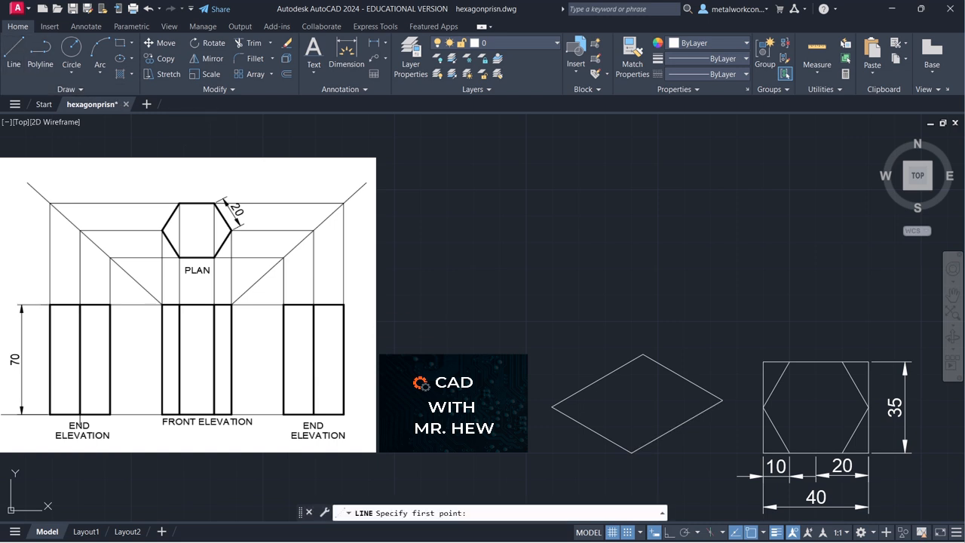
{"action": "left_click", "coordinate": [632, 453]}
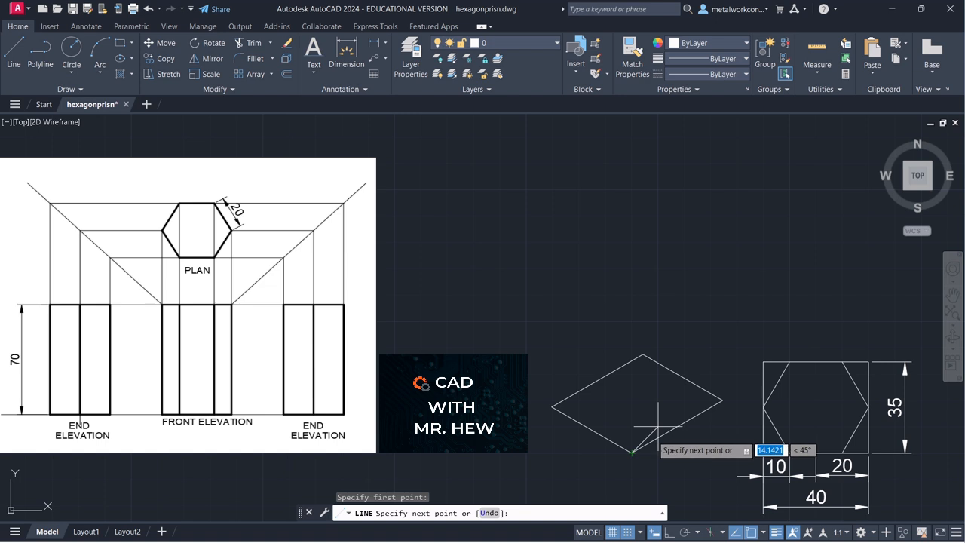
{"action": "type", "text": "10"}
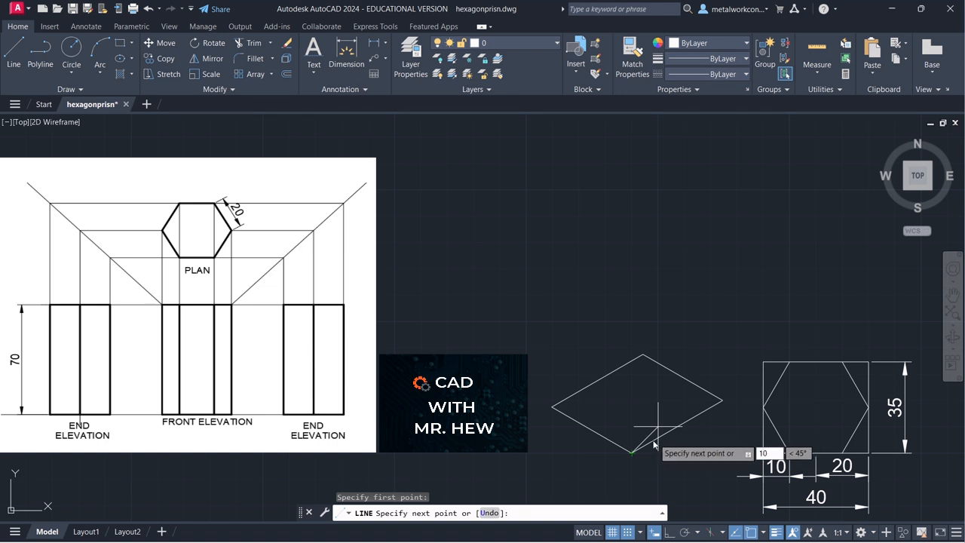
{"action": "key", "text": "Tab"}
{"action": "type", "text": "30"}
{"action": "key", "text": "Return"}
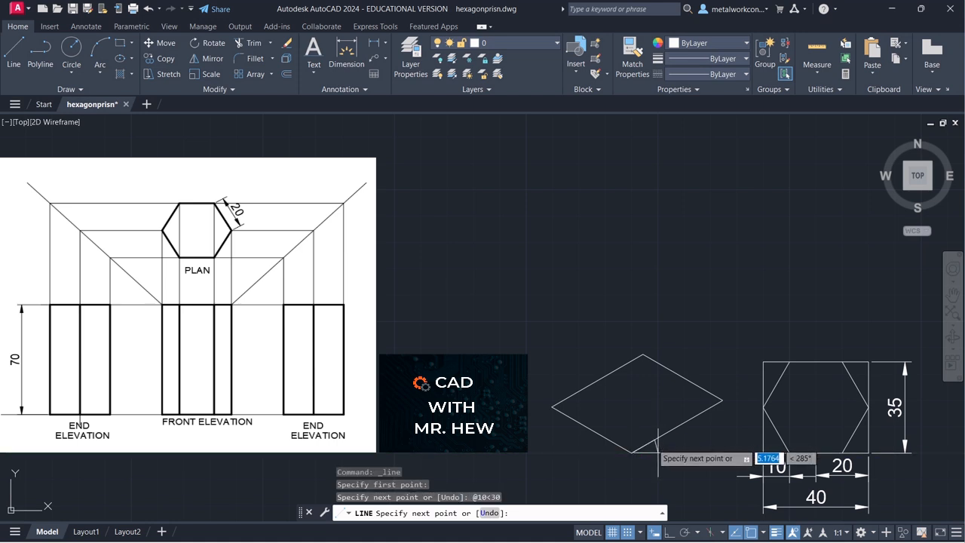
{"action": "key", "text": "Return"}
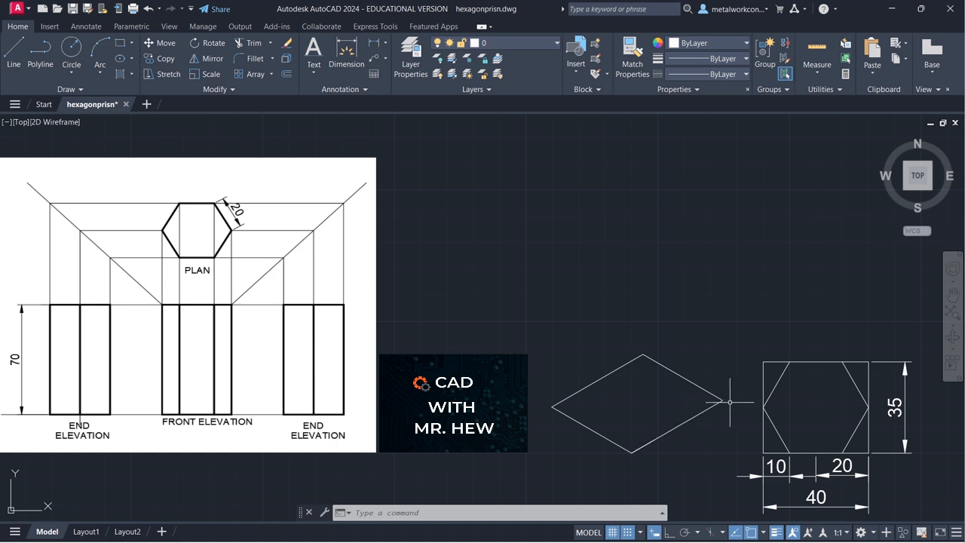
With grid snap off, start a line at the parallelogram's right corner and draw 10 units at 210° along the lower-right edge
{"action": "left_click", "coordinate": [17, 49]}
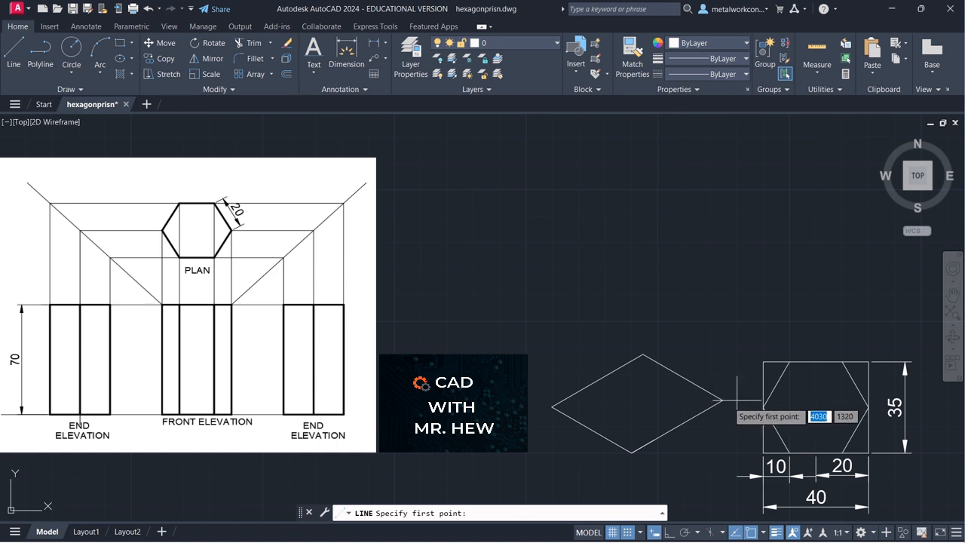
{"action": "left_click", "coordinate": [628, 532]}
{"action": "left_click", "coordinate": [722, 400]}
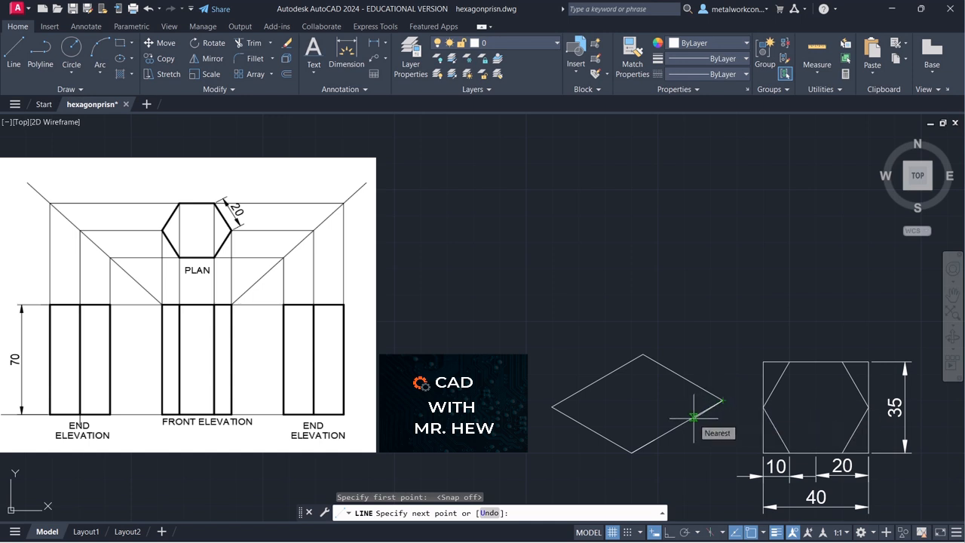
{"action": "type", "text": "10"}
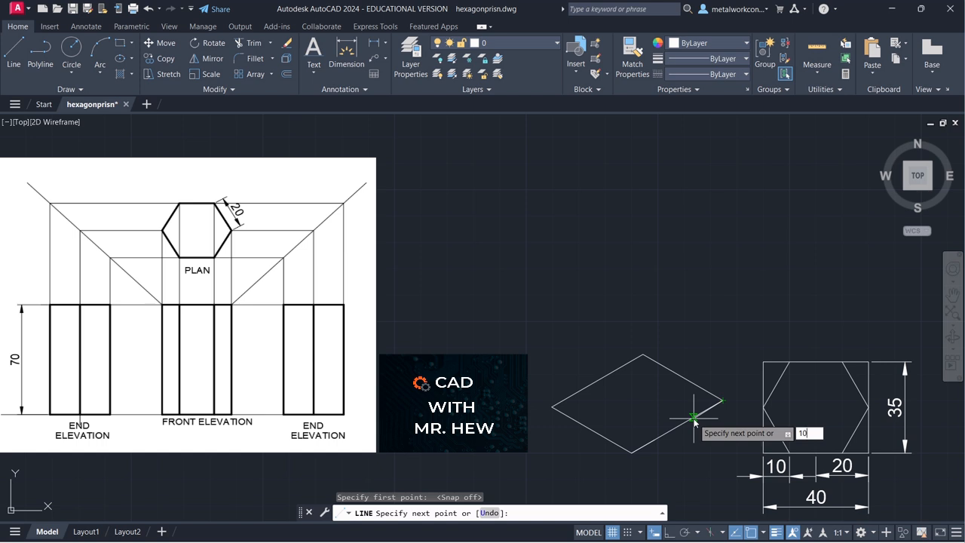
{"action": "key", "text": "Tab"}
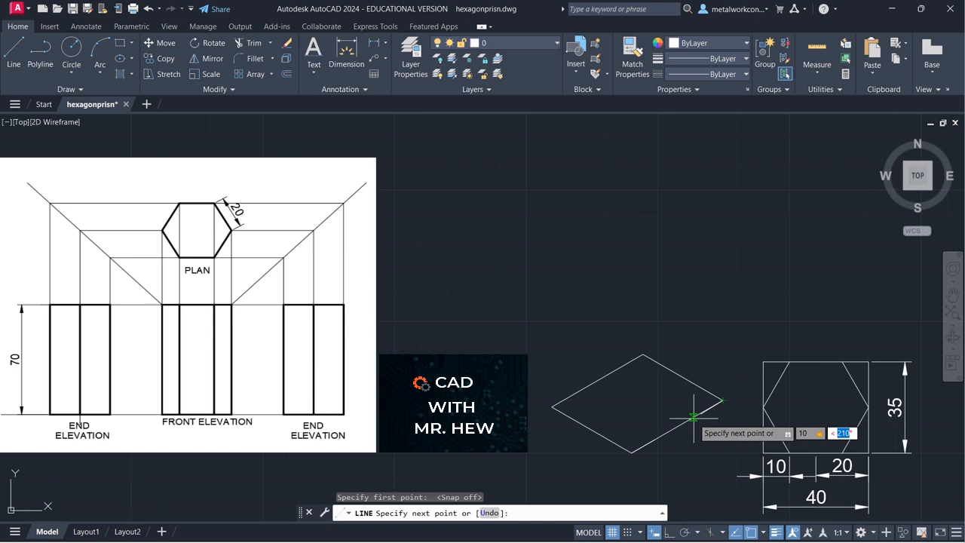
{"action": "type", "text": "21"}
{"action": "key", "text": "Return"}
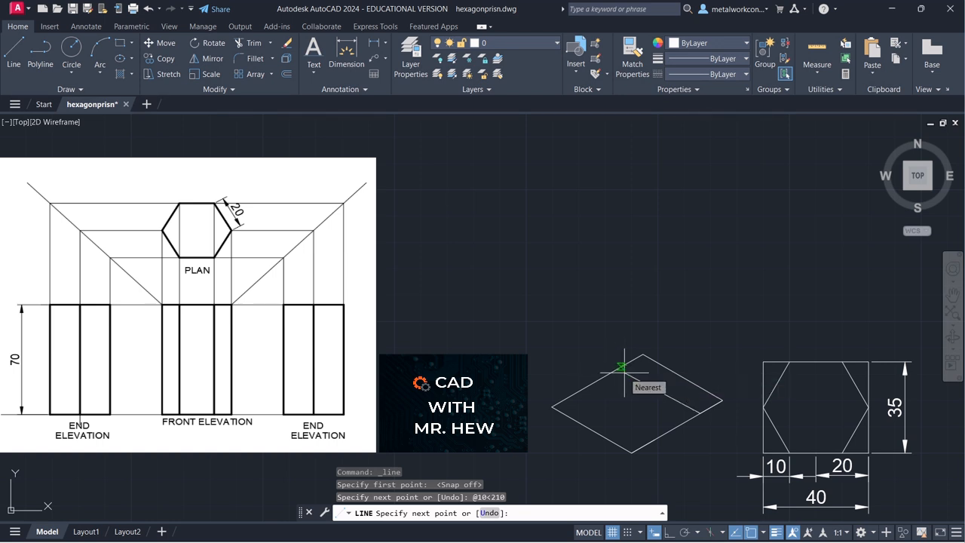
Continue the line across the parallelogram with a 35-unit segment at 150° to the opposite edge, and end it
{"action": "type", "text": "35"}
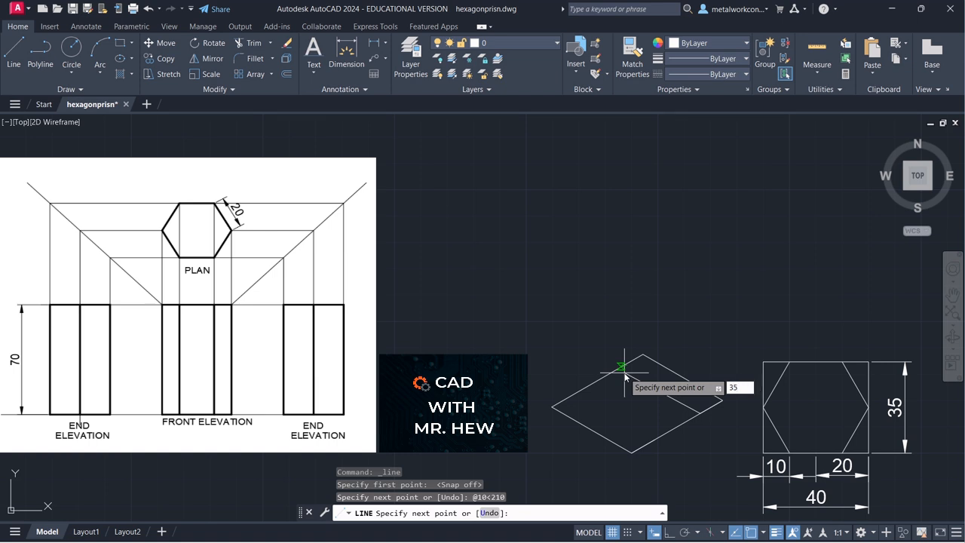
{"action": "key", "text": "Tab"}
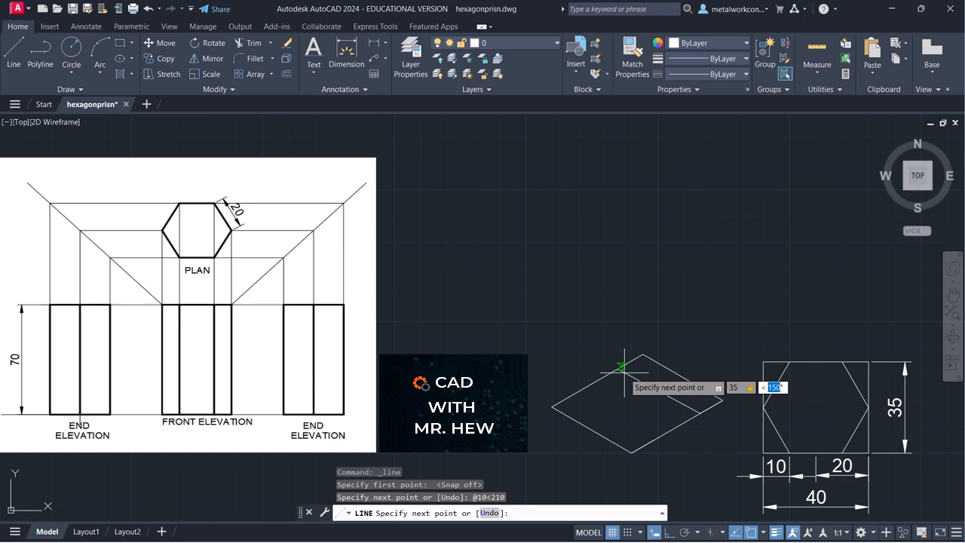
{"action": "type", "text": "150"}
{"action": "key", "text": "Return"}
{"action": "key", "text": "Return"}
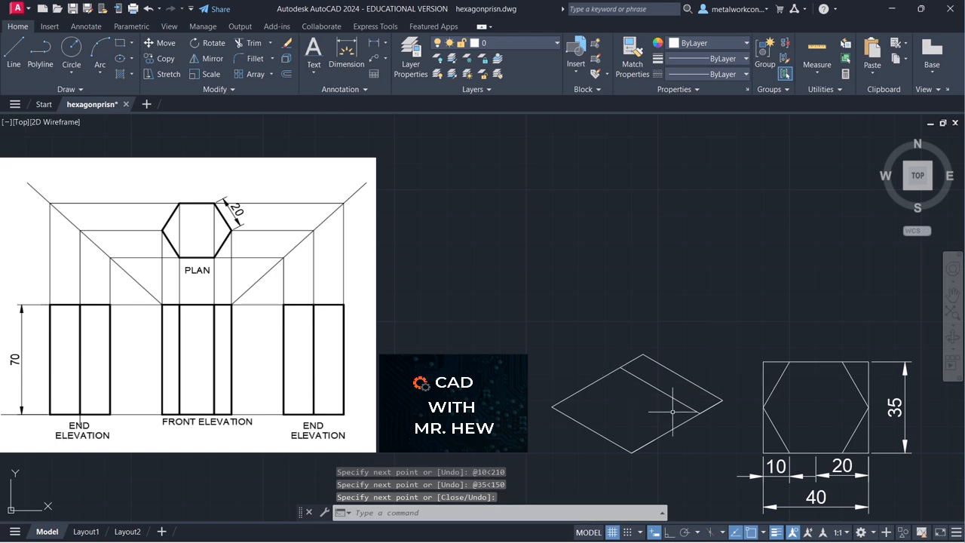